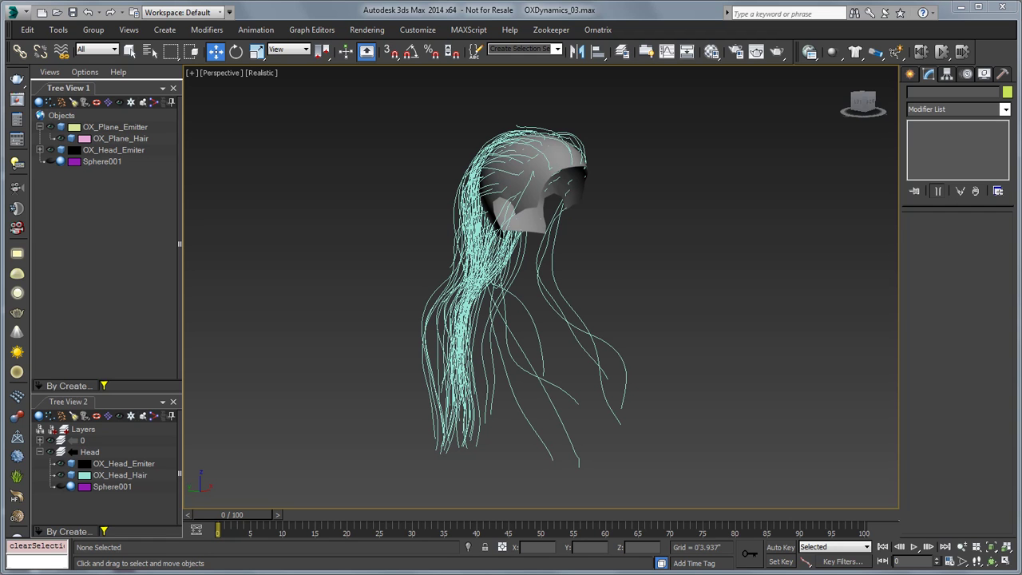
# Step: Select OX_Head_Hair and add an Ox Dynamics modifier on top of its Ox Edit Guides modifier
pyautogui.click(453, 228)
pyautogui.keyDown('alt'); pyautogui.moveTo(665, 330); pyautogui.dragTo(695, 330, button='middle'); pyautogui.keyUp('alt')
pyautogui.click(673, 262)
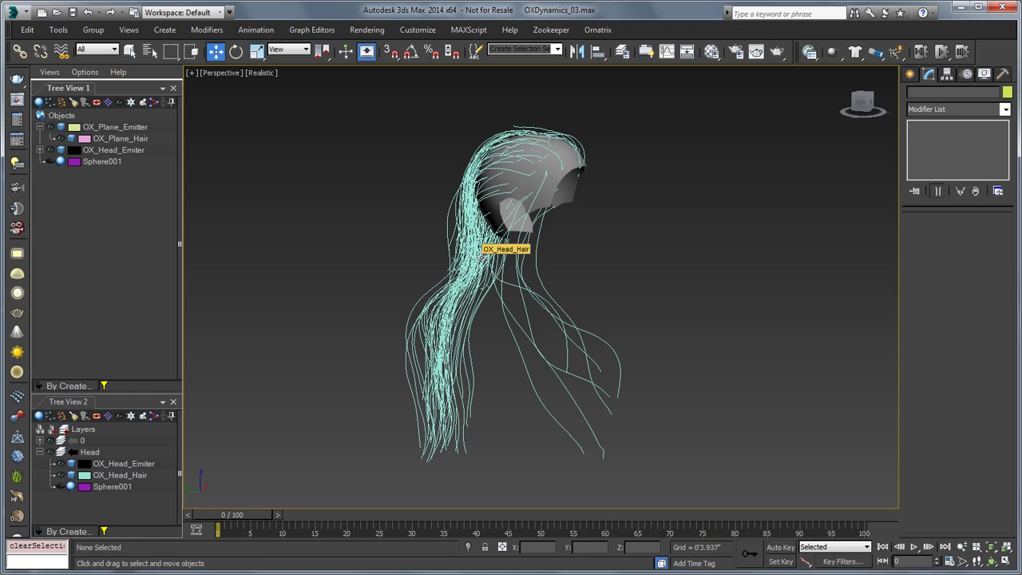
pyautogui.click(480, 244)
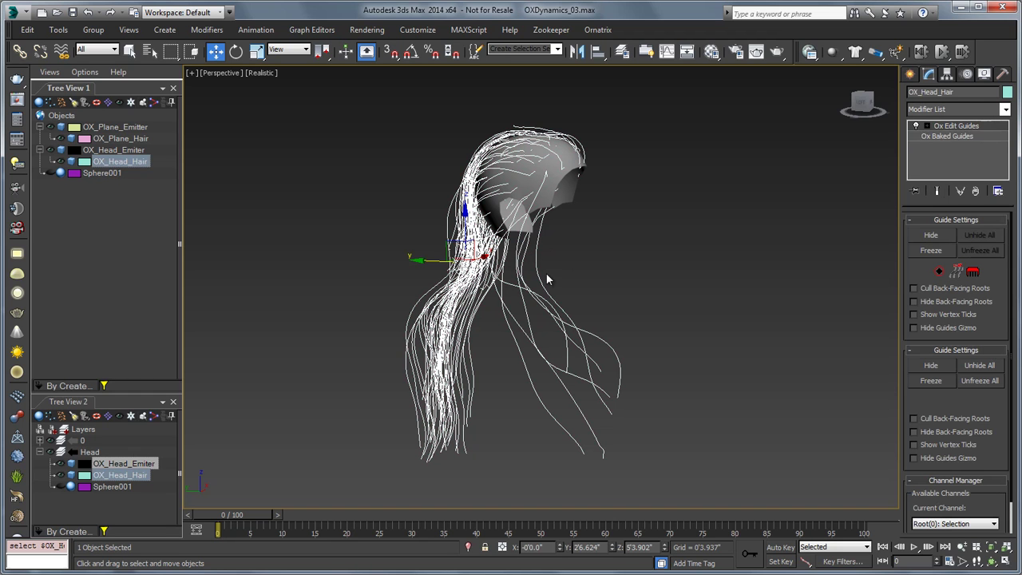
pyautogui.click(972, 109)
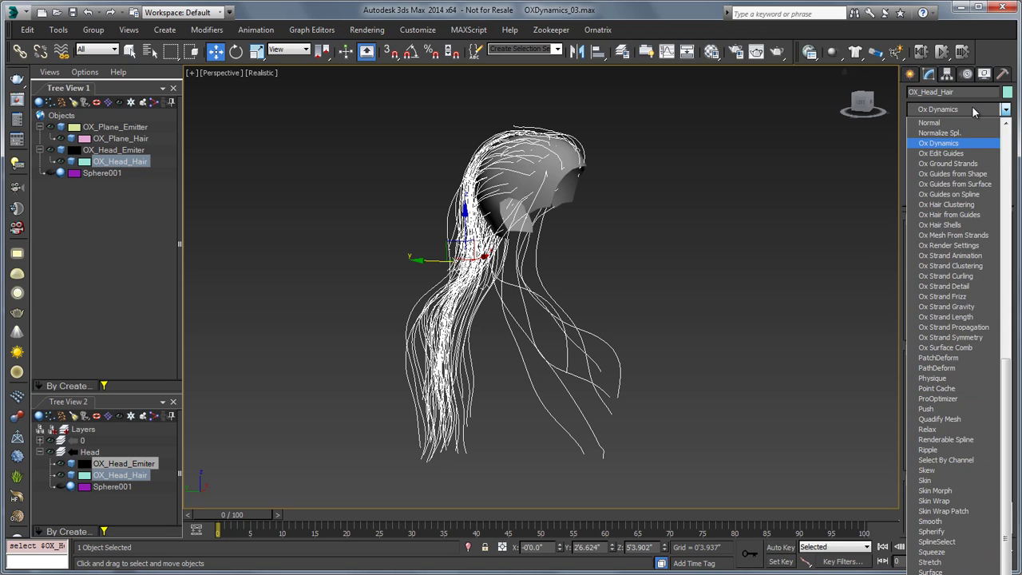
pyautogui.click(938, 143)
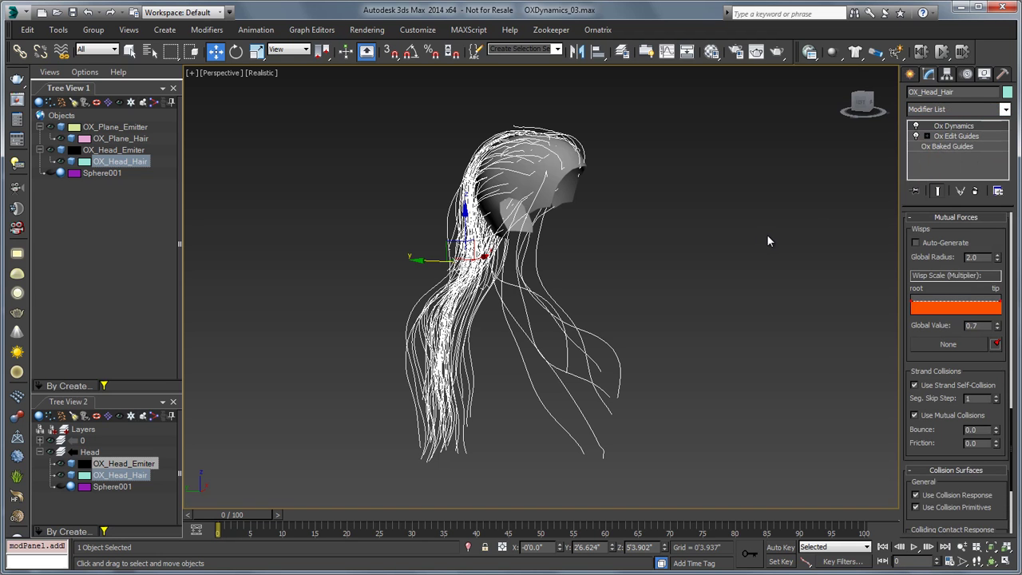
# Step: Run the hair simulation for a few frames with the default dynamics settings and reset it to frame 0
pyautogui.click(942, 52)
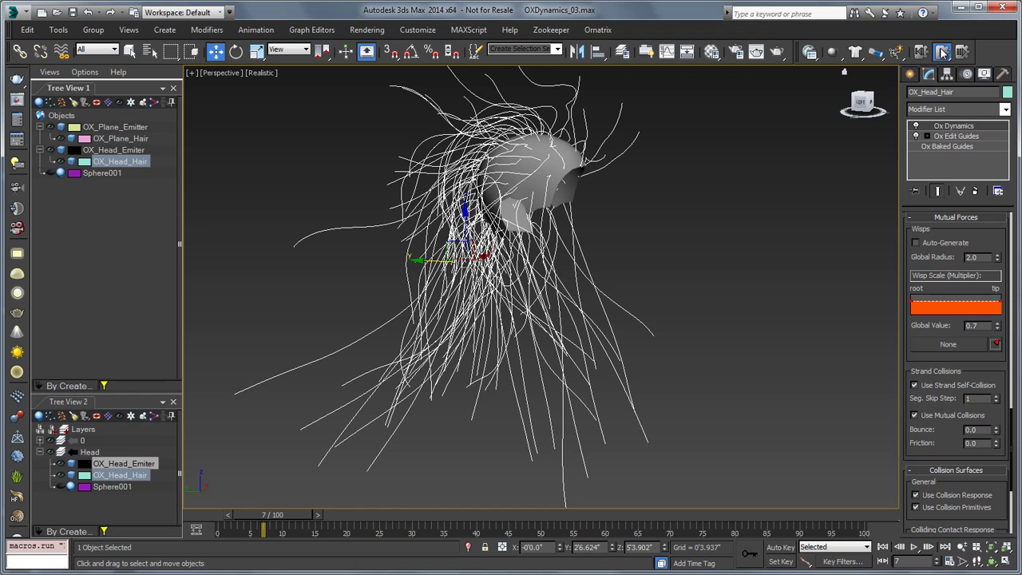
pyautogui.click(918, 53)
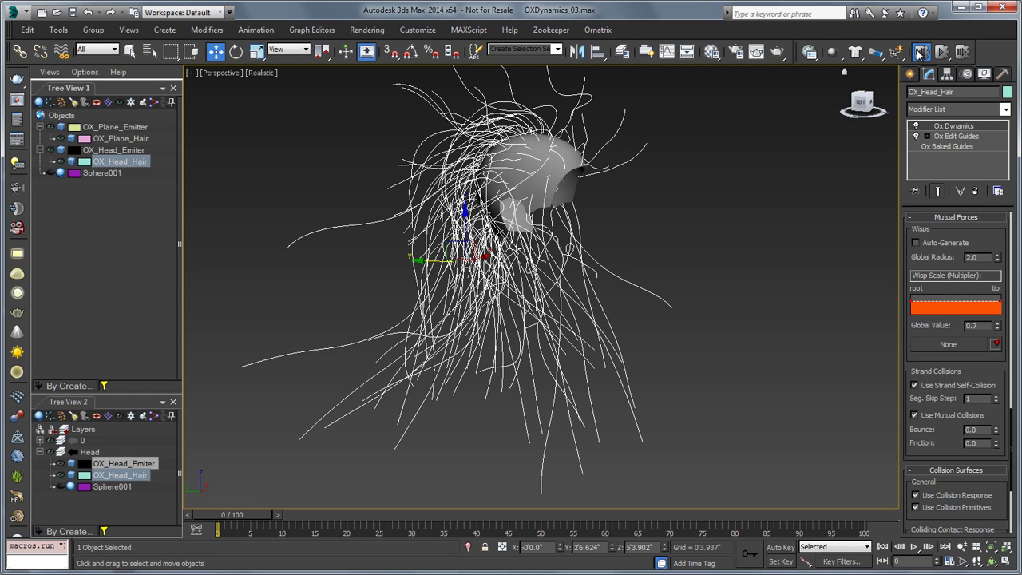
pyautogui.click(918, 53)
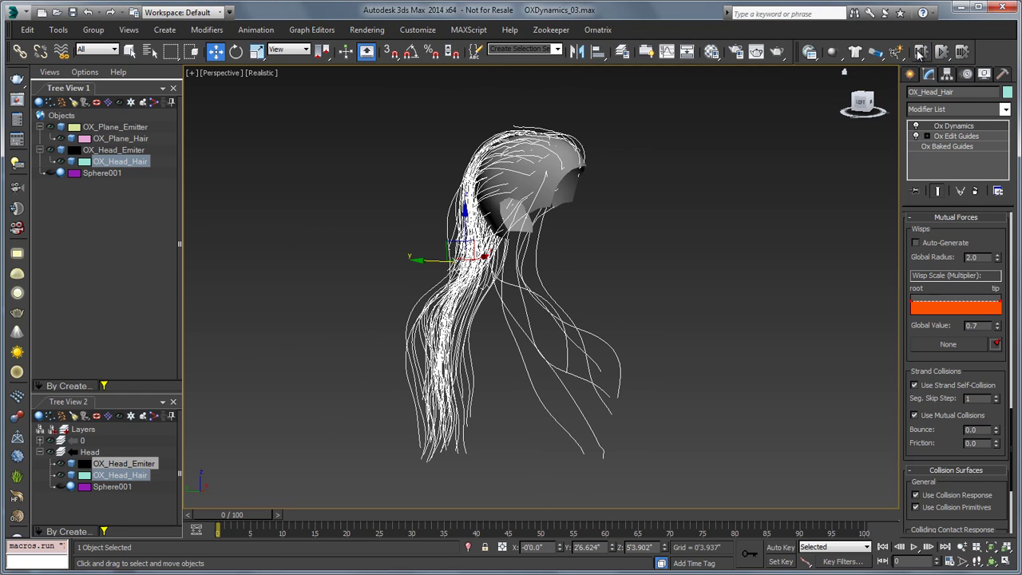
# Step: Open the MassFX Tools display settings and enable the MassFX Visualizer
pyautogui.click(810, 52)
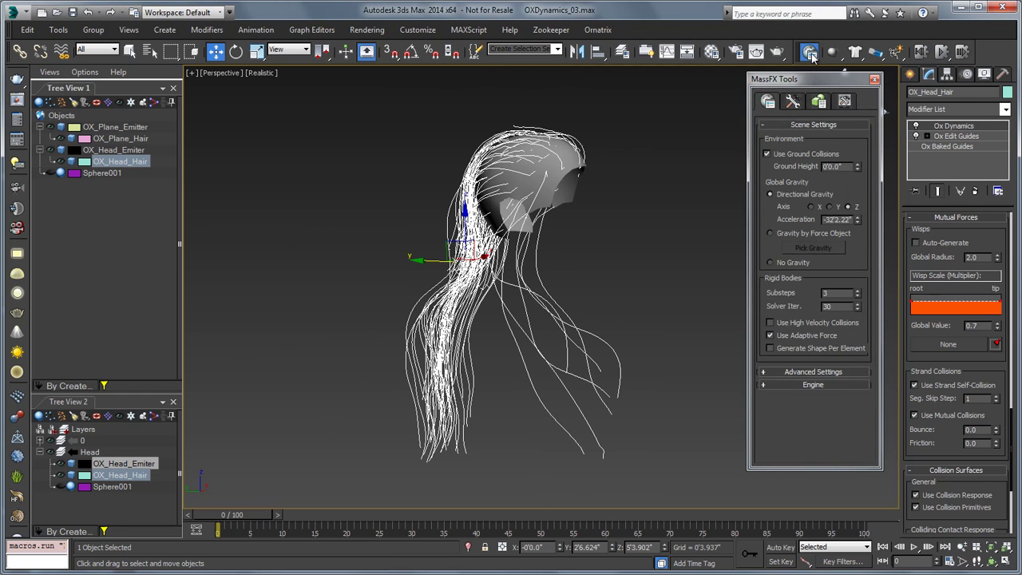
pyautogui.click(845, 100)
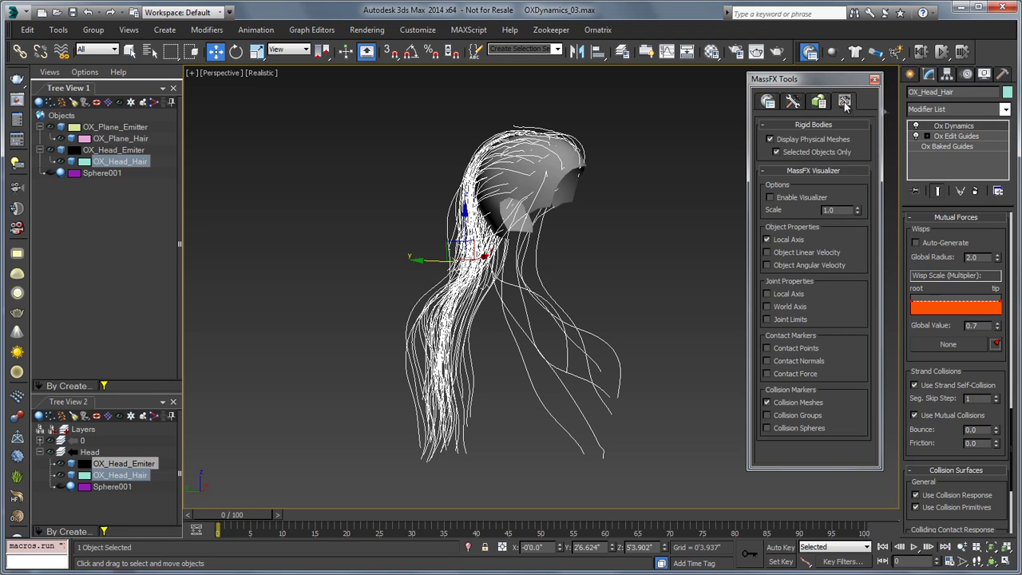
pyautogui.click(789, 199)
# Step: Run the hair simulation and compare the strands with the MassFX Visualizer turned off and back on
pyautogui.click(941, 51)
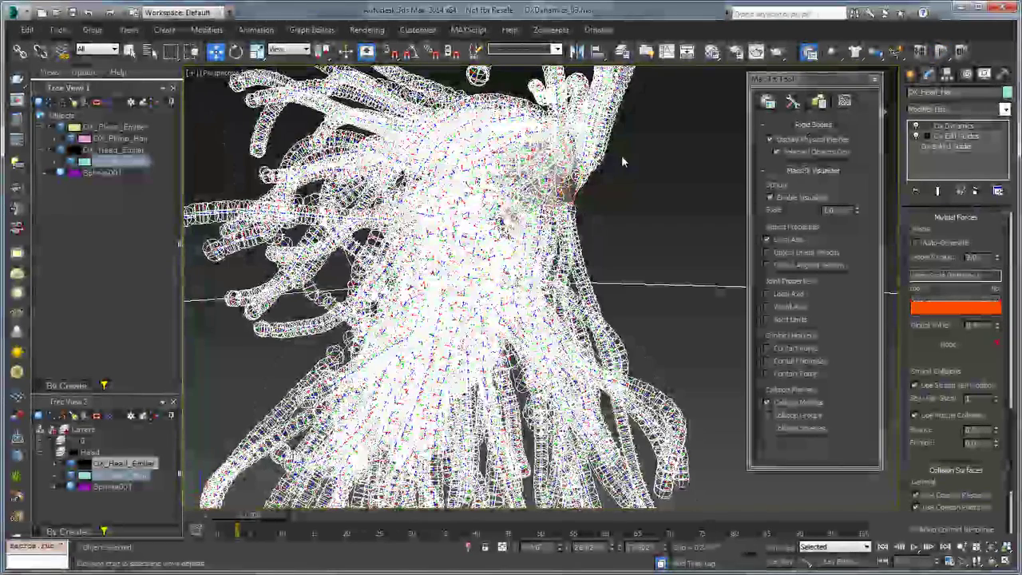
pyautogui.moveTo(626, 174); pyautogui.dragTo(511, 208, button='middle')
pyautogui.click(819, 198)
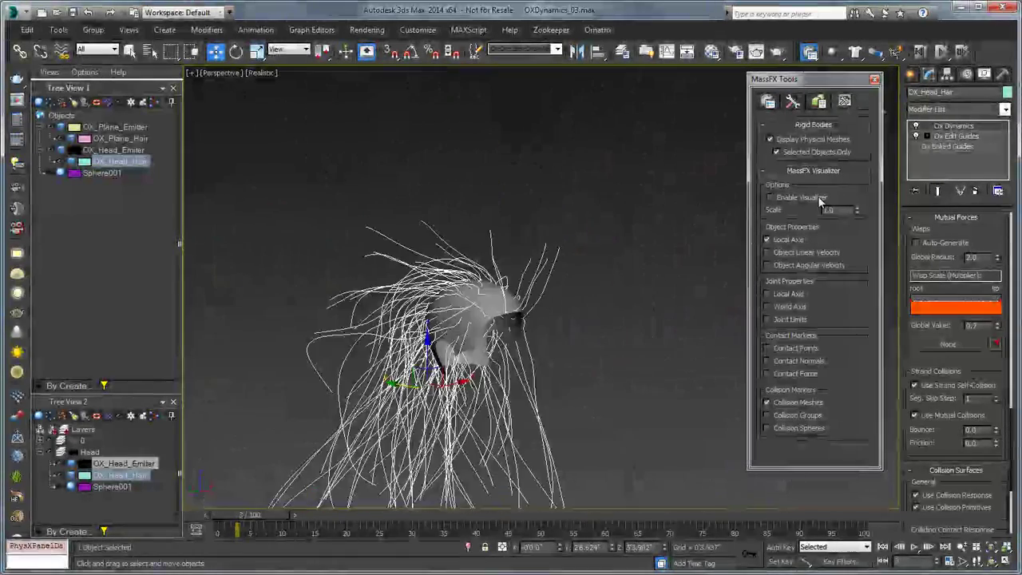
pyautogui.click(819, 198)
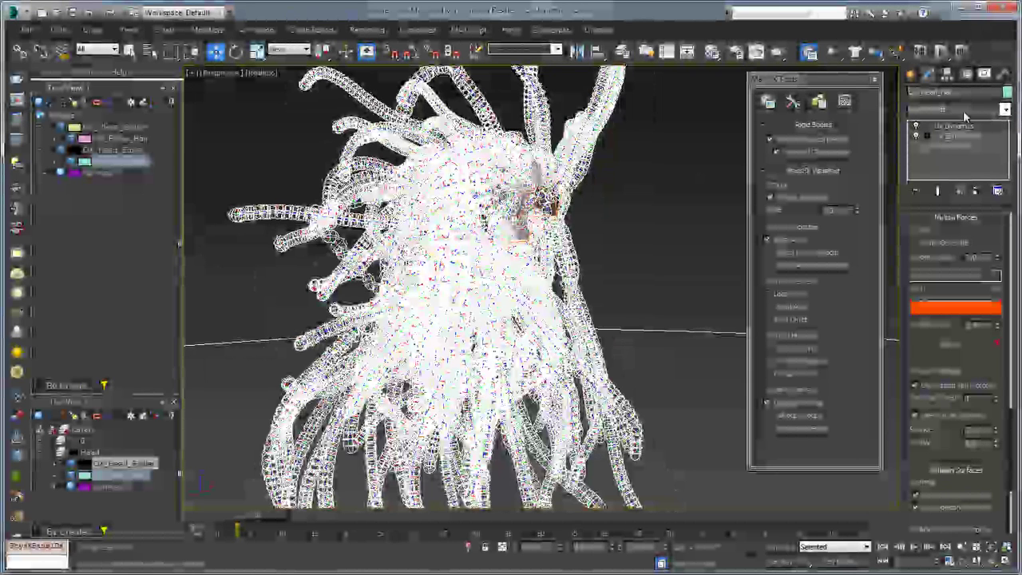
# Step: Set the Global Radius in the Mutual Forces of Ox Dynamics to 0.7
pyautogui.rightClick(952, 372)
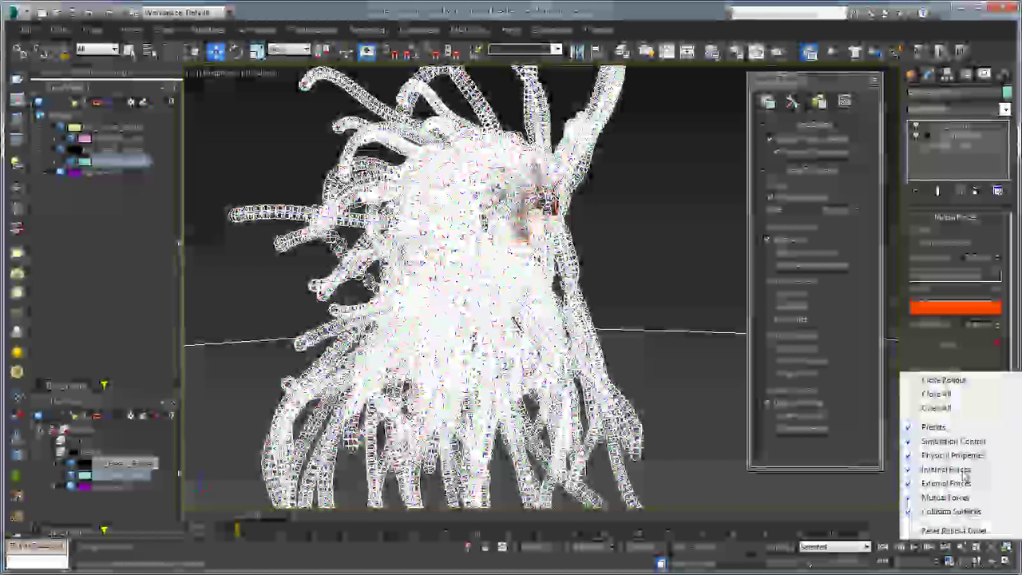
pyautogui.click(947, 483)
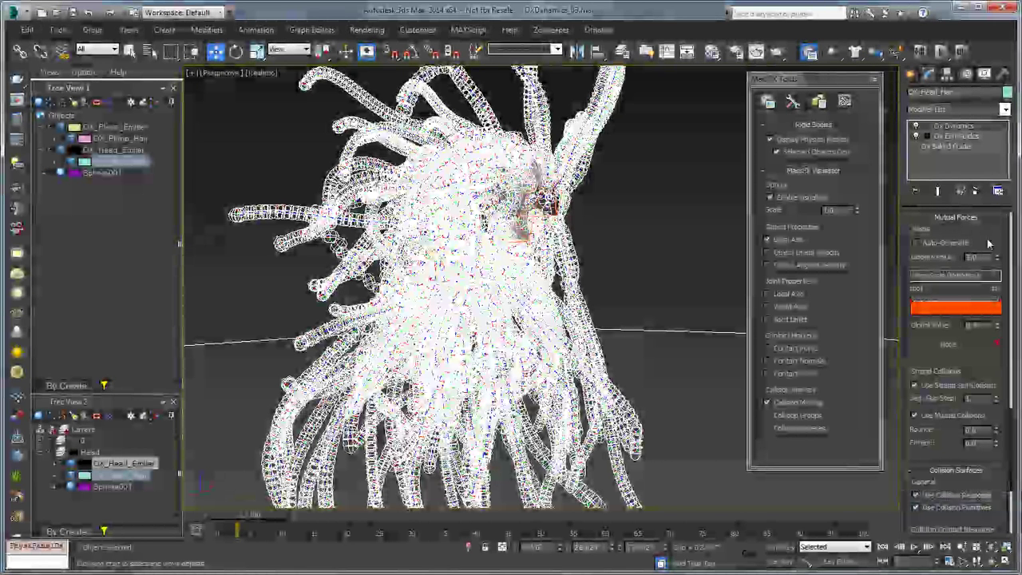
pyautogui.doubleClick(973, 256)
pyautogui.moveTo(984, 259); pyautogui.dragTo(890, 265)
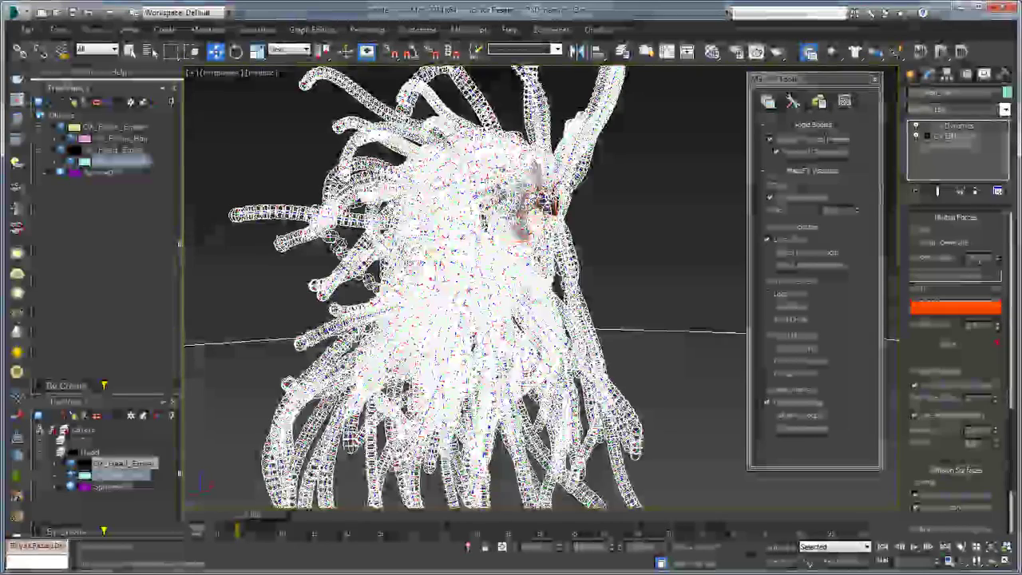
pyautogui.press('Return')
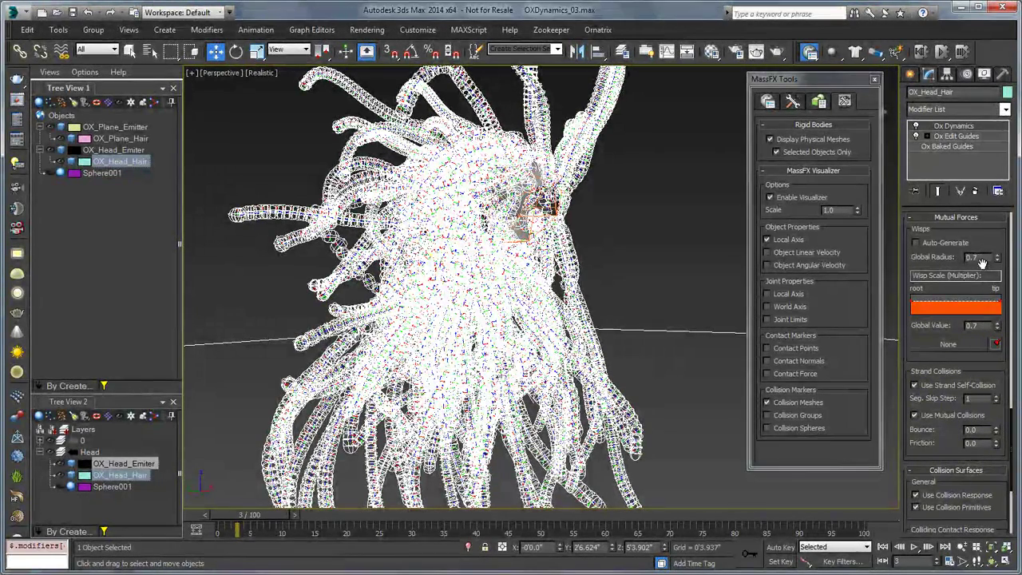
# Step: Restart the hair simulation to examine the collision strands with the smaller radius, and reset it to frame 0
pyautogui.click(925, 50)
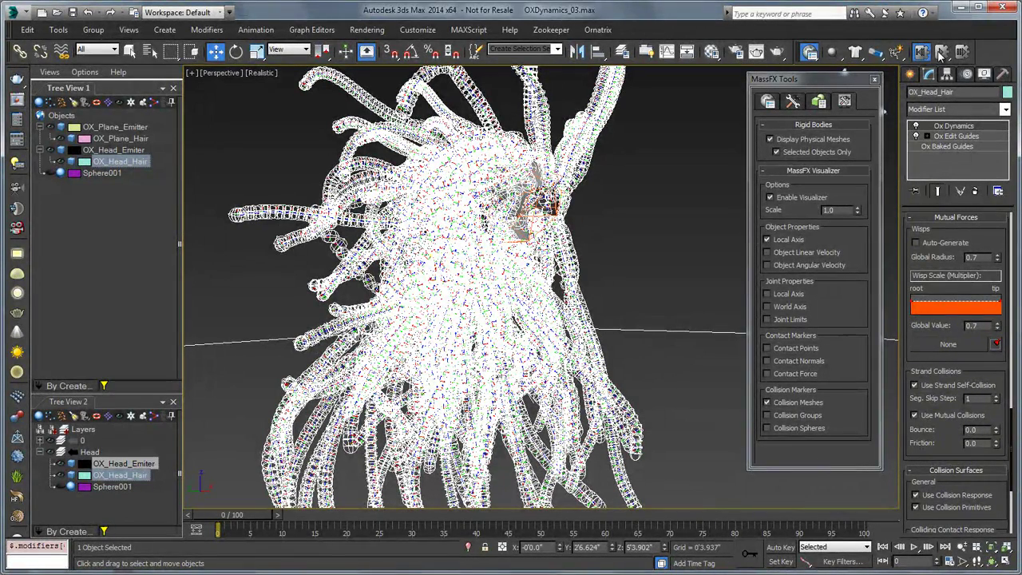
pyautogui.click(941, 52)
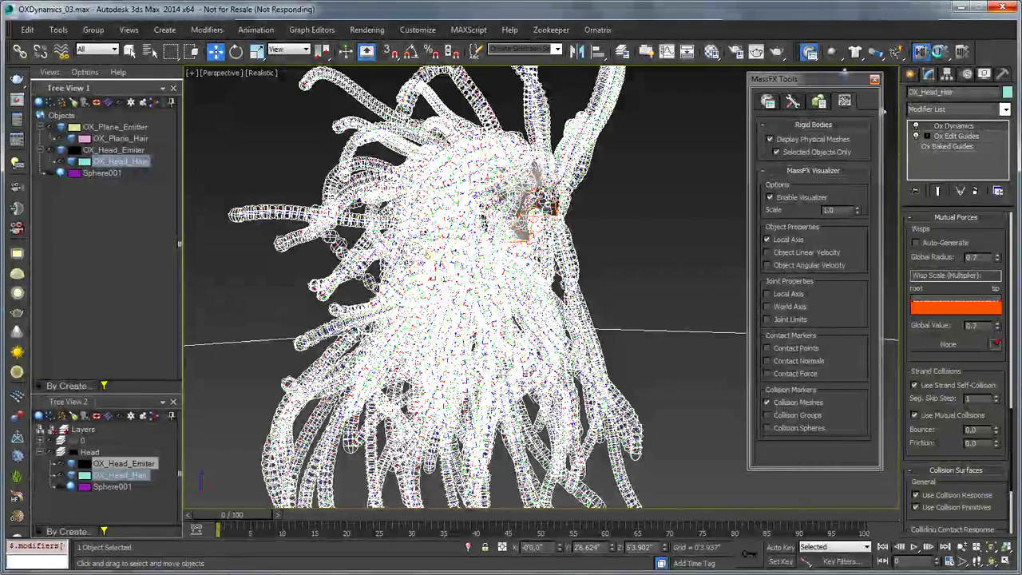
pyautogui.click(923, 52)
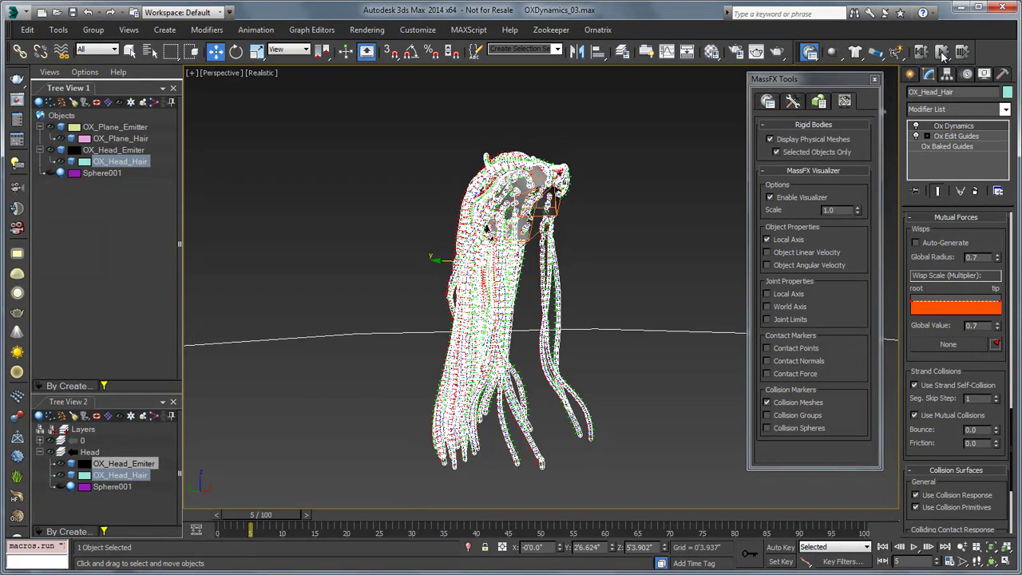
pyautogui.click(921, 54)
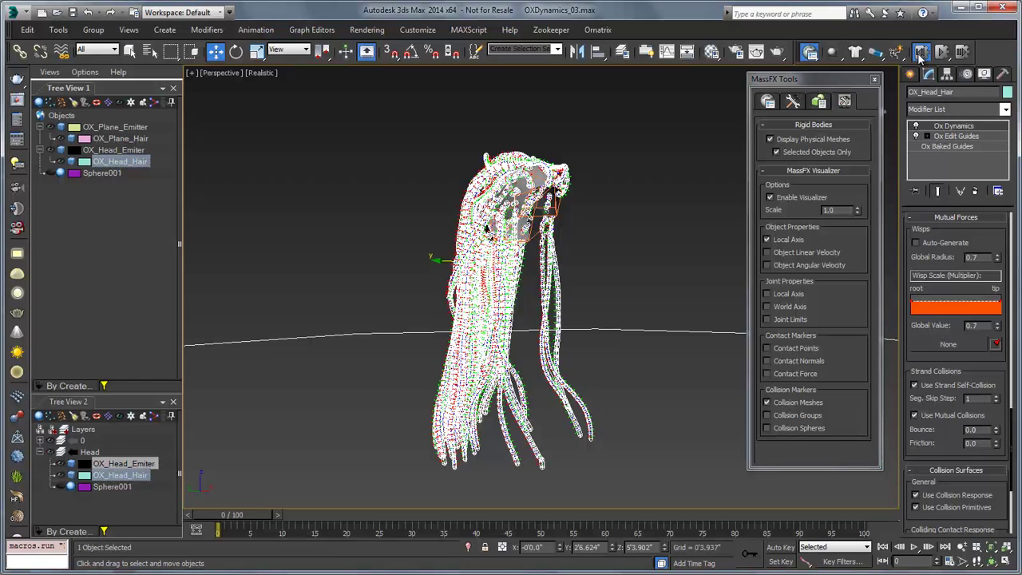
pyautogui.click(921, 54)
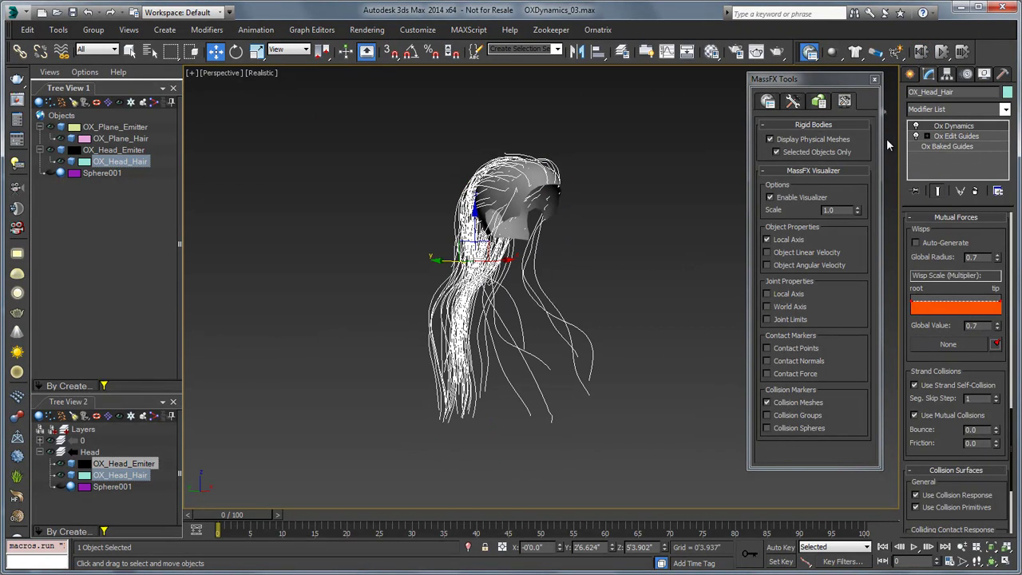
# Step: Insert an Ox Strand Detail modifier directly above Ox Baked Guides in the modifier stack
pyautogui.click(956, 137)
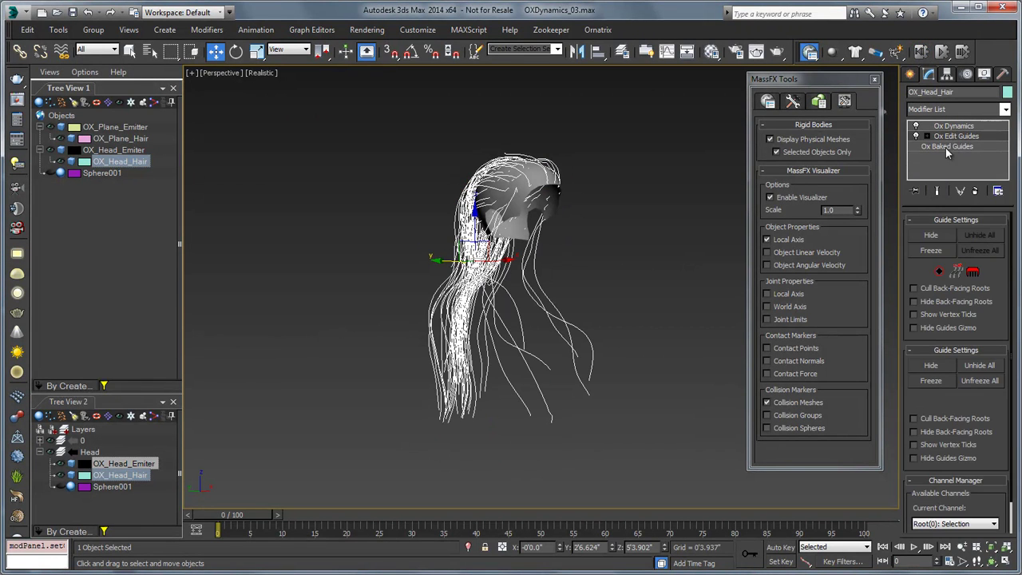
pyautogui.click(945, 147)
pyautogui.click(952, 112)
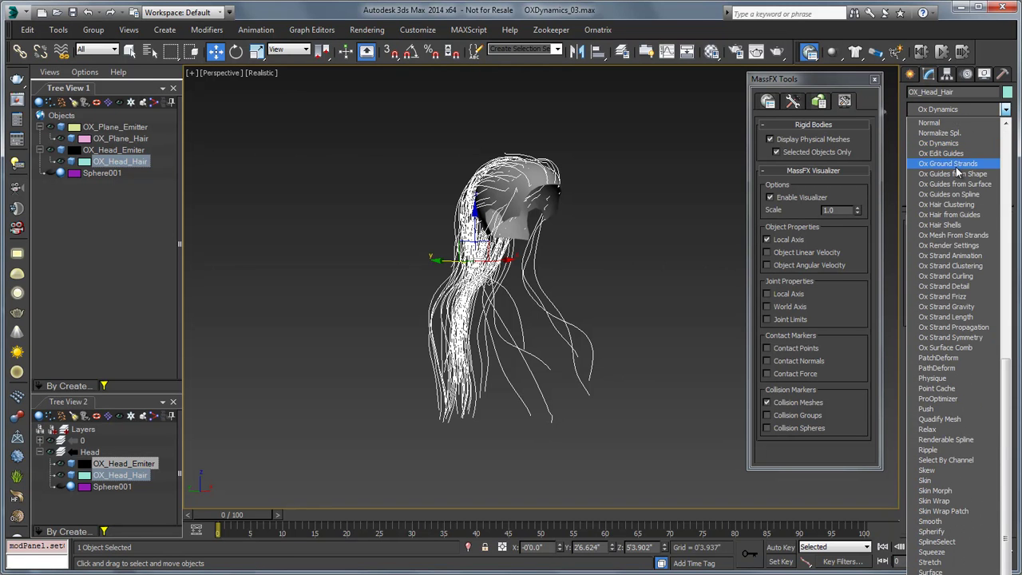
pyautogui.click(956, 287)
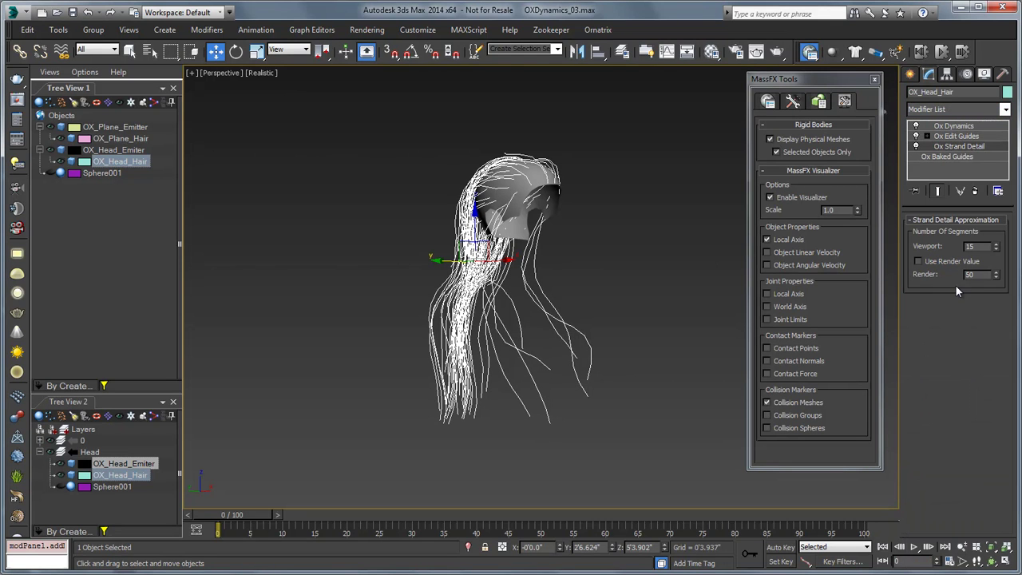
# Step: Toggle the Ox Strand Detail modifier off and on repeatedly to compare the segmentation of the hair strands
pyautogui.click(947, 155)
pyautogui.click(947, 149)
pyautogui.click(916, 147)
pyautogui.click(916, 147)
pyautogui.click(914, 147)
pyautogui.click(915, 147)
pyautogui.click(915, 146)
pyautogui.click(916, 146)
pyautogui.click(915, 146)
pyautogui.click(915, 146)
# Step: Try 12 viewport segments in Ox Strand Detail and return the value to 15
pyautogui.write('12')
pyautogui.press('Tab')
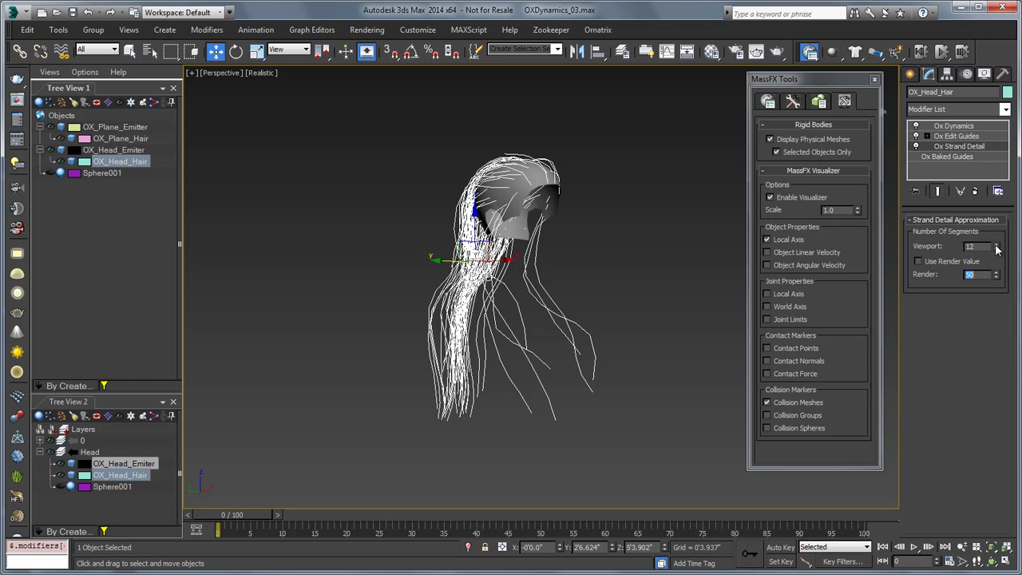
pyautogui.click(996, 244)
pyautogui.click(996, 244)
pyautogui.click(996, 244)
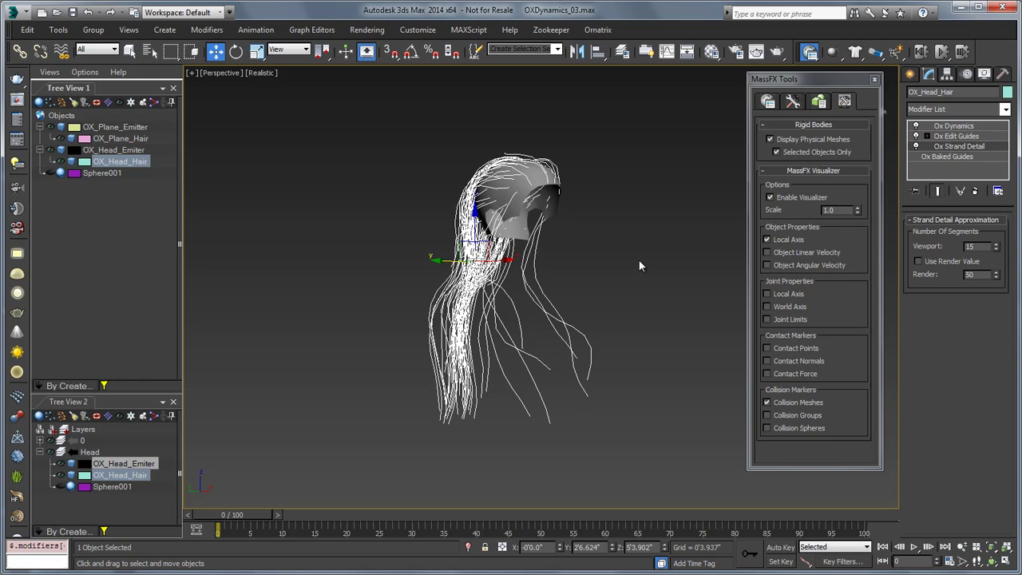
# Step: Simulate the reduced-detail hair with Ox Dynamics, turning off the MassFX Visualizer during playback, and reset to frame 0
pyautogui.click(951, 128)
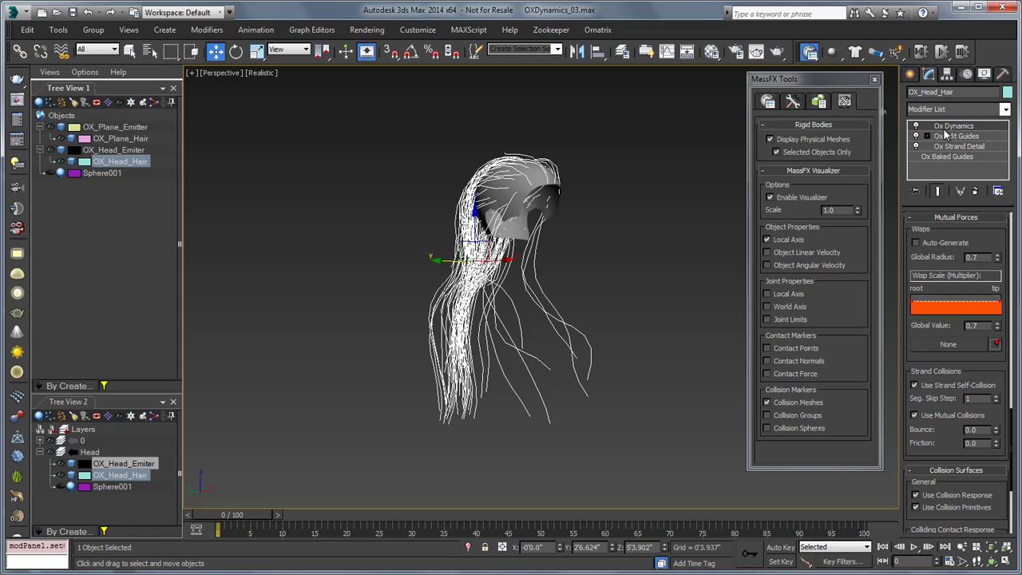
pyautogui.click(923, 53)
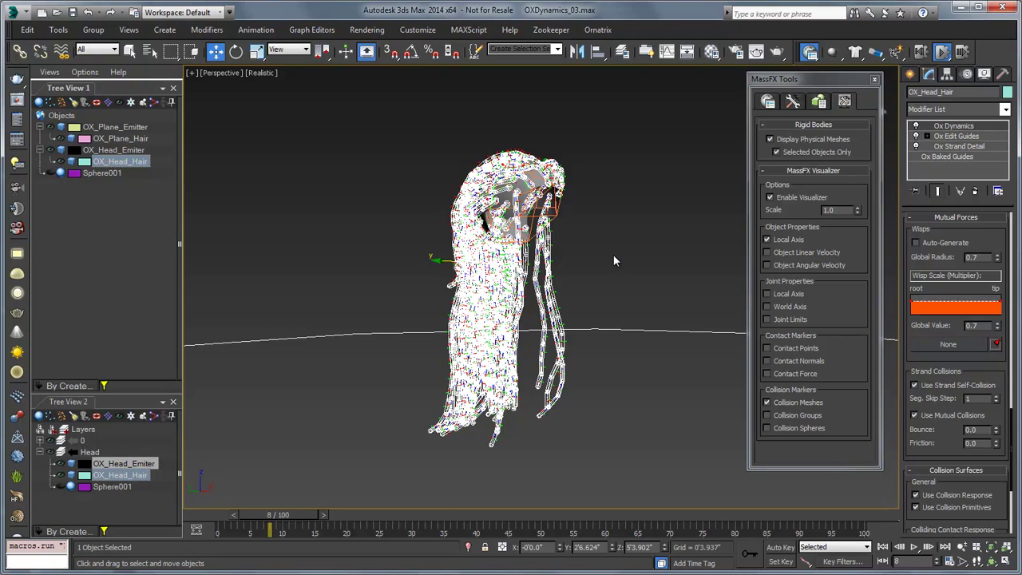
pyautogui.click(786, 200)
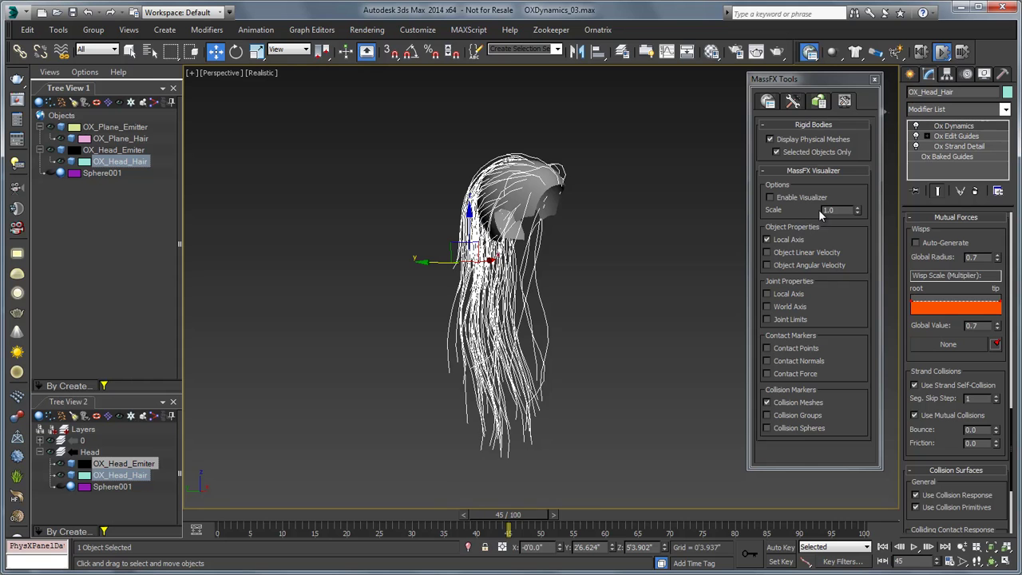
pyautogui.click(921, 51)
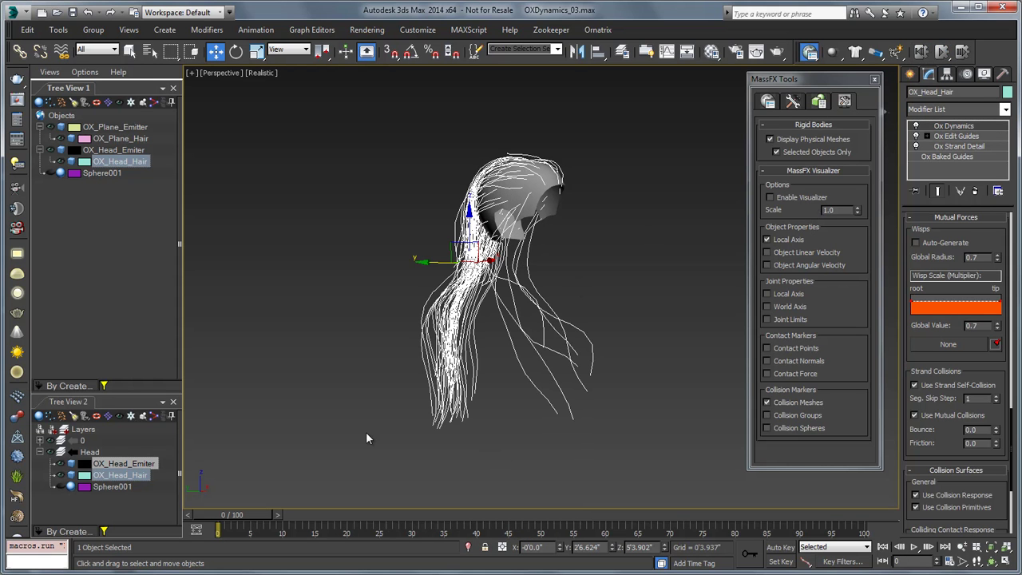
# Step: Hide the Head layer and select OX_Plane_Hair, the hair strands growing from the plane
pyautogui.click(53, 452)
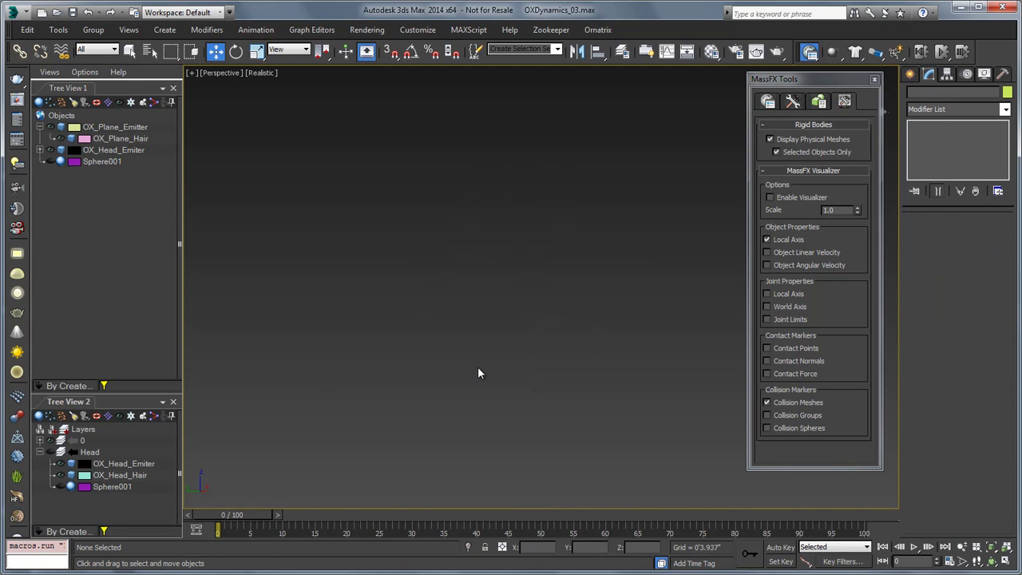
pyautogui.moveTo(503, 356); pyautogui.dragTo(263, 342, button='middle')
pyautogui.keyDown('alt'); pyautogui.moveTo(452, 334); pyautogui.dragTo(391, 364, button='middle'); pyautogui.keyUp('alt')
pyautogui.click(373, 312)
pyautogui.scroll(1, 409, 372)
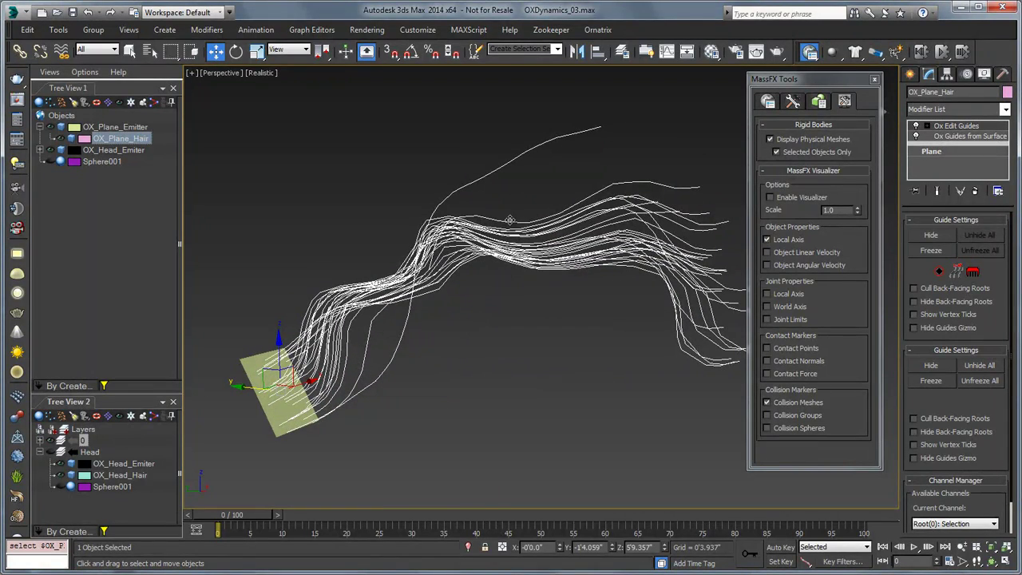
# Step: Examine the Num Guide Pts setting of the Ox Guides from Surface modifier on OX_Plane_Hair
pyautogui.click(971, 137)
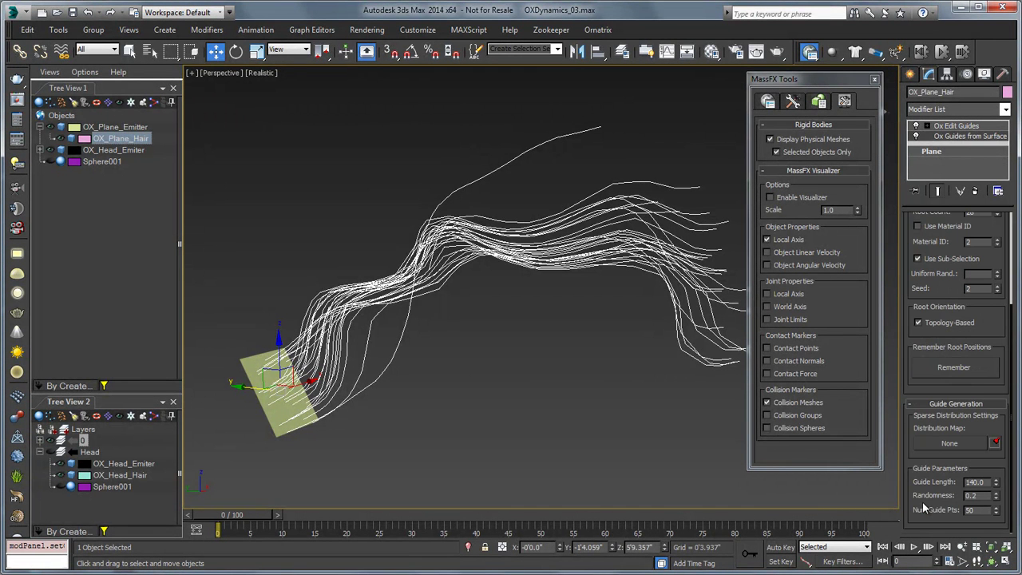
pyautogui.doubleClick(976, 511)
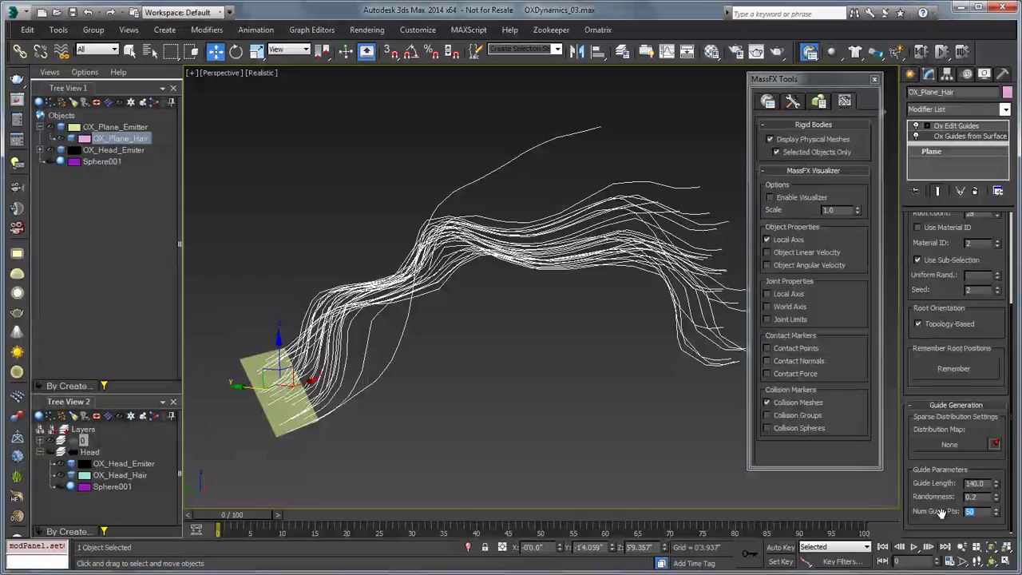
# Step: Add an Ox Strand Detail modifier between Ox Guides from Surface and Ox Edit Guides on OX_Plane_Hair
pyautogui.click(948, 109)
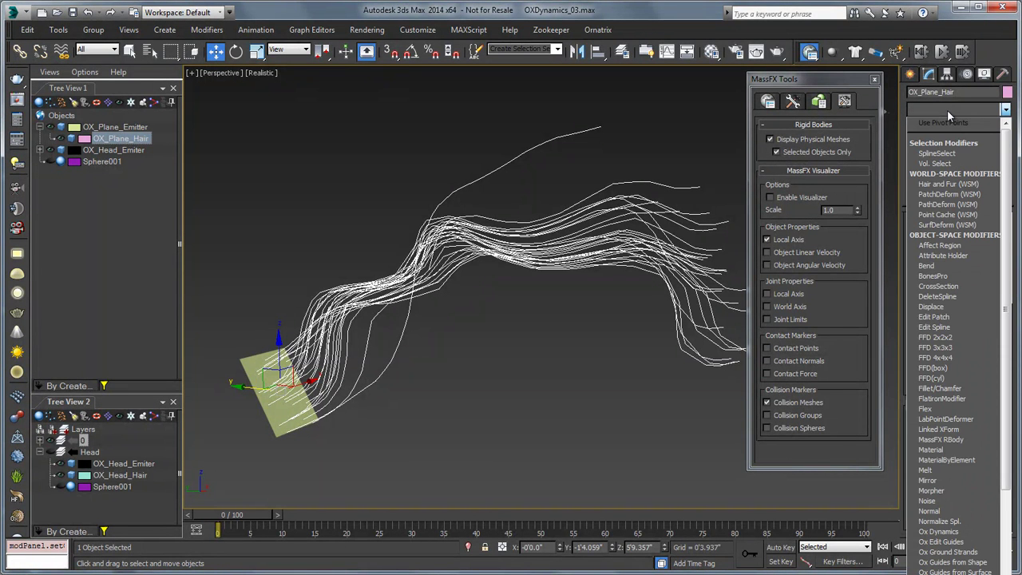
pyautogui.press('o')
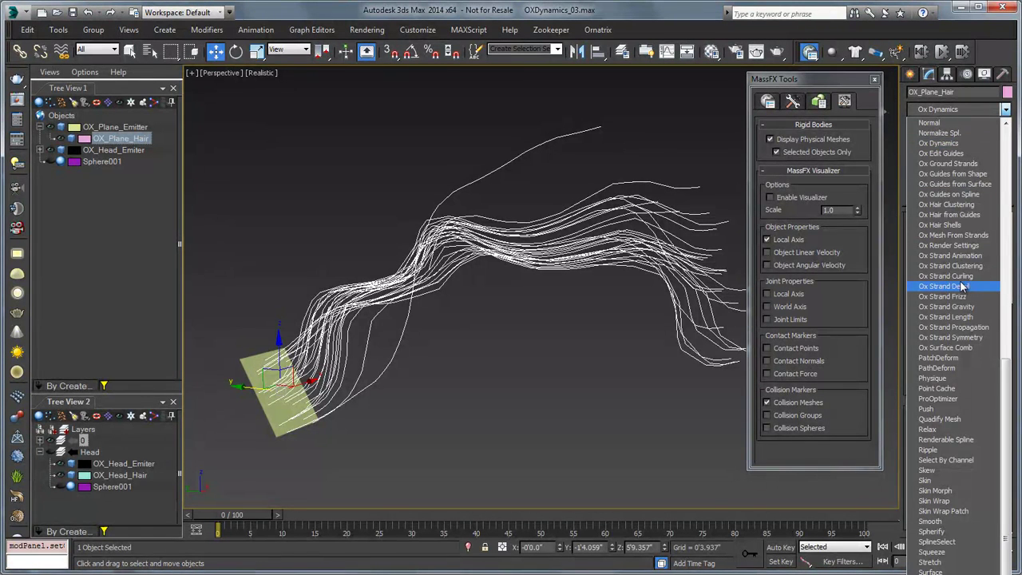
pyautogui.click(962, 286)
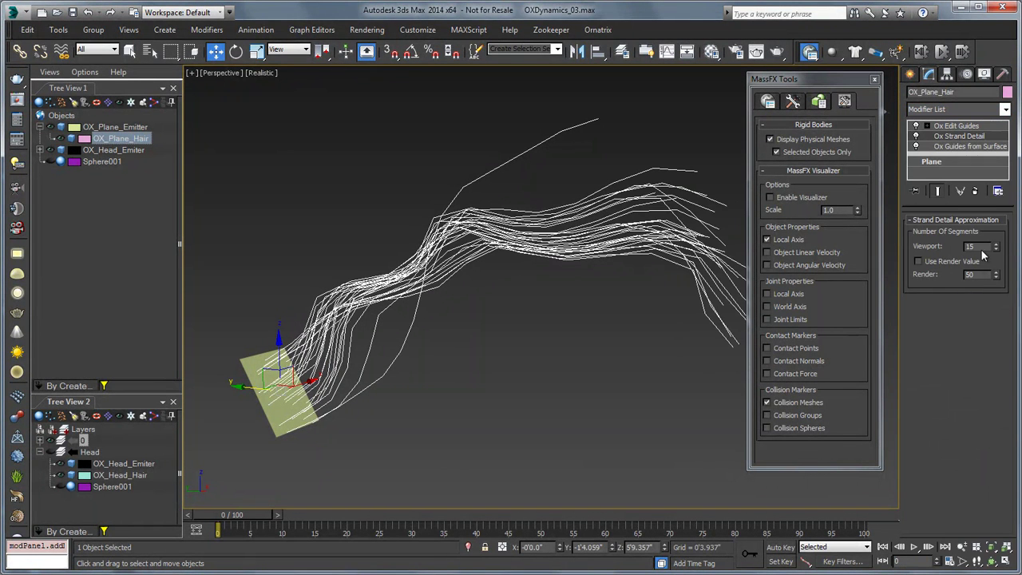
# Step: Toggle the Ox Strand Detail modifier off and on repeatedly to compare the plane hair with and without it
pyautogui.click(916, 137)
pyautogui.click(916, 136)
pyautogui.click(916, 137)
pyautogui.click(916, 136)
pyautogui.click(917, 137)
pyautogui.click(916, 137)
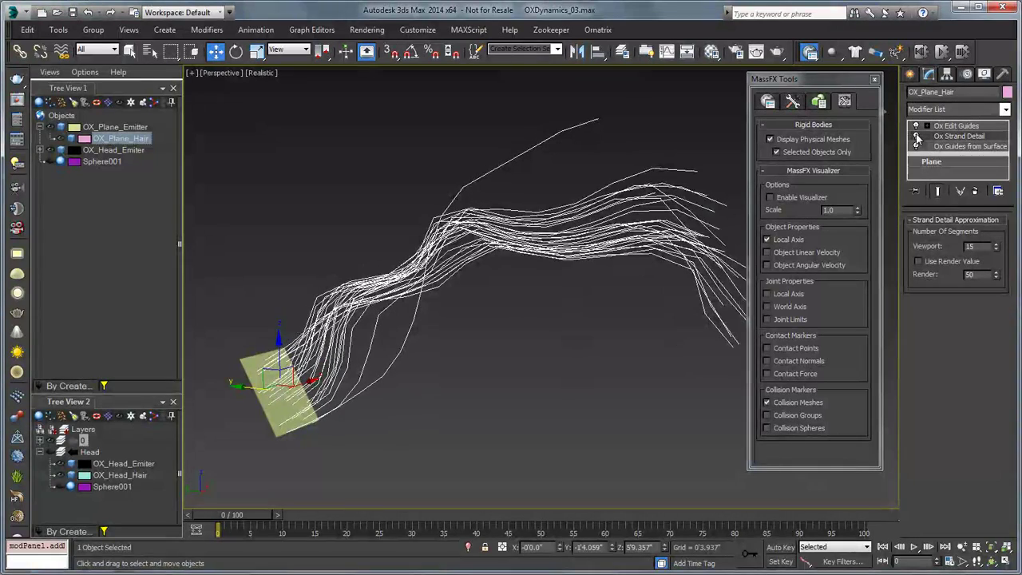
# Step: Adjust the number of viewport segments in Ox Strand Detail and check the plane hair's shape
pyautogui.click(997, 244)
pyautogui.click(997, 245)
pyautogui.keyDown('alt'); pyautogui.moveTo(458, 351); pyautogui.dragTo(530, 258, button='middle'); pyautogui.keyUp('alt')
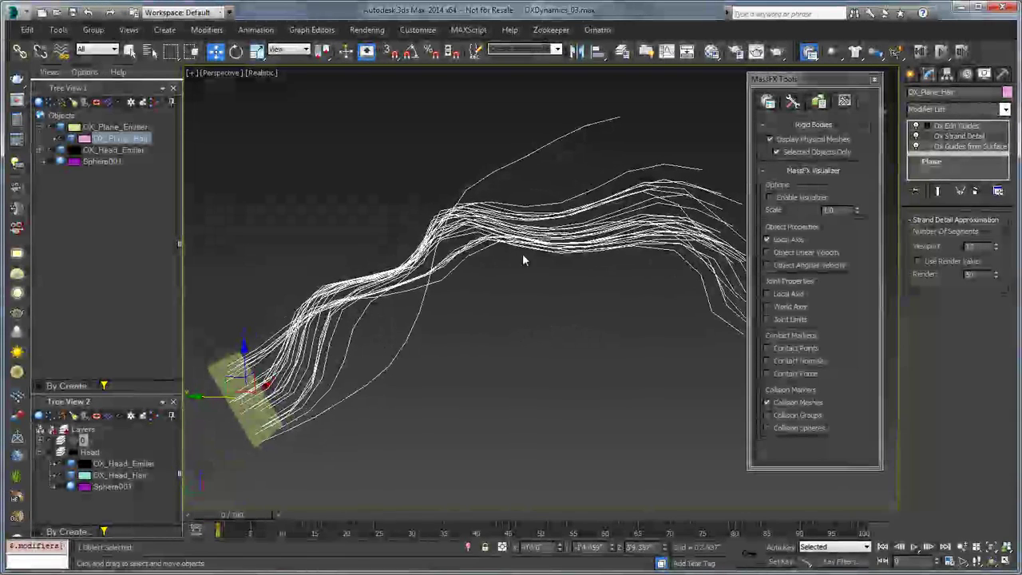
# Step: Add an Ox Dynamics modifier on top of Ox Edit Guides in the OX_Plane_Hair stack
pyautogui.click(960, 127)
pyautogui.click(965, 111)
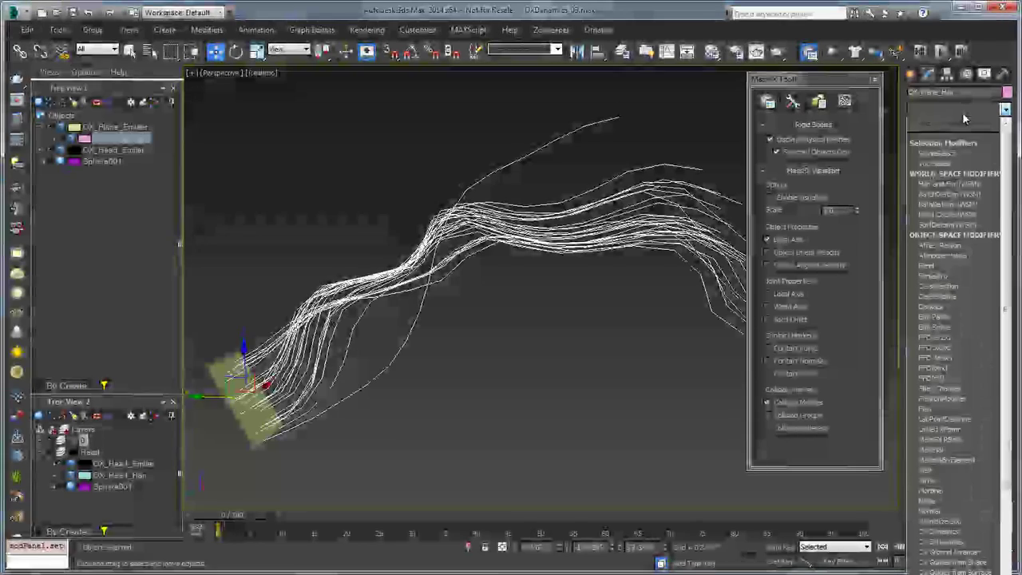
pyautogui.write('ox')
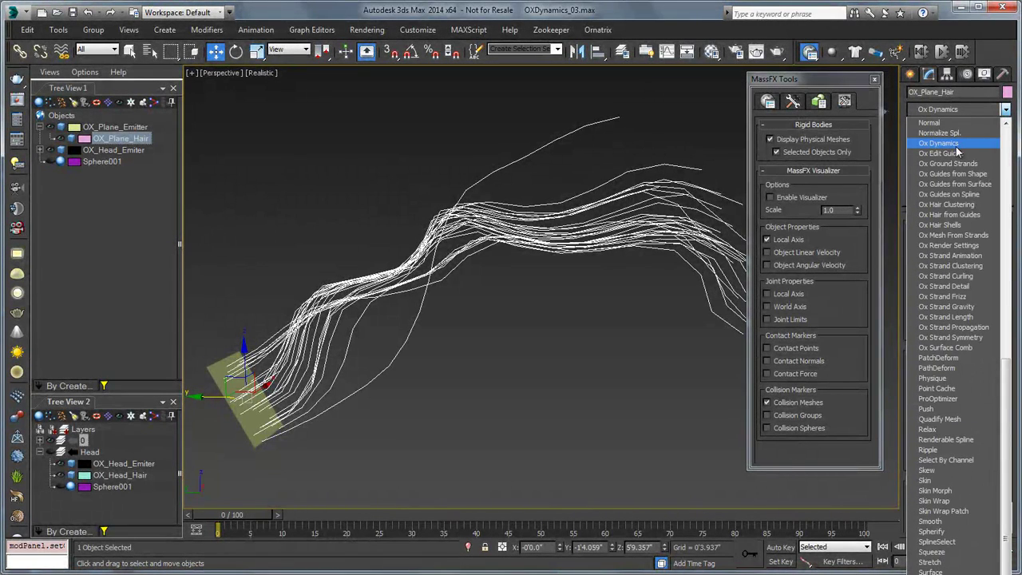
pyautogui.press('Return')
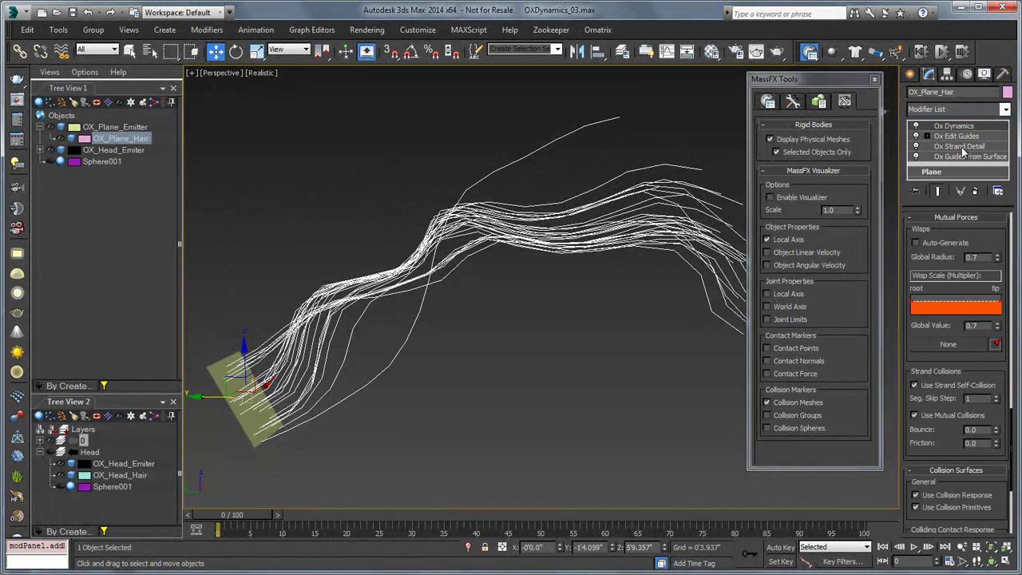
# Step: Enable the MassFX Visualizer, simulate the plane hair to view its collision capsules, and reset to frame 0
pyautogui.click(786, 198)
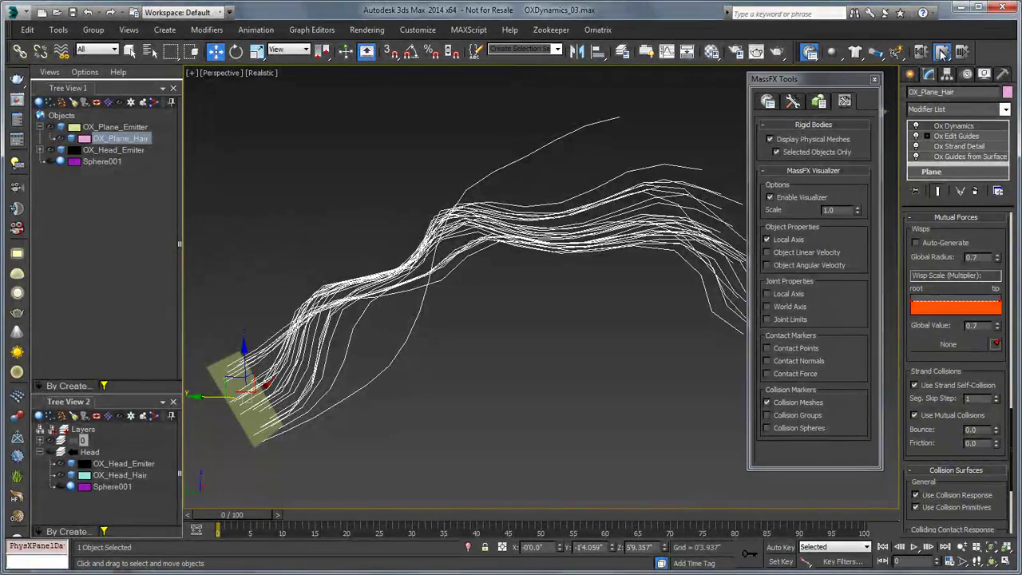
pyautogui.click(942, 51)
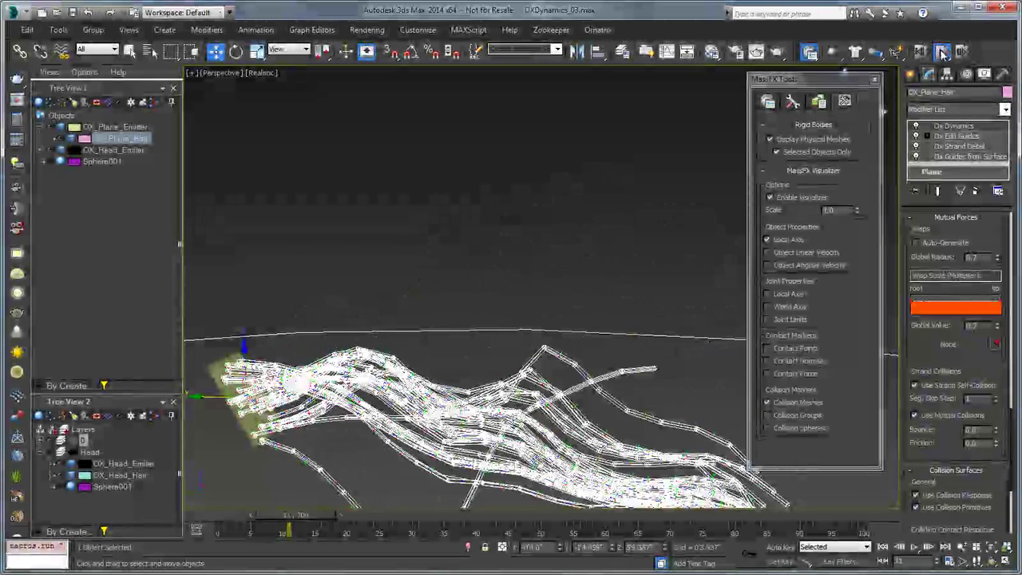
pyautogui.click(920, 52)
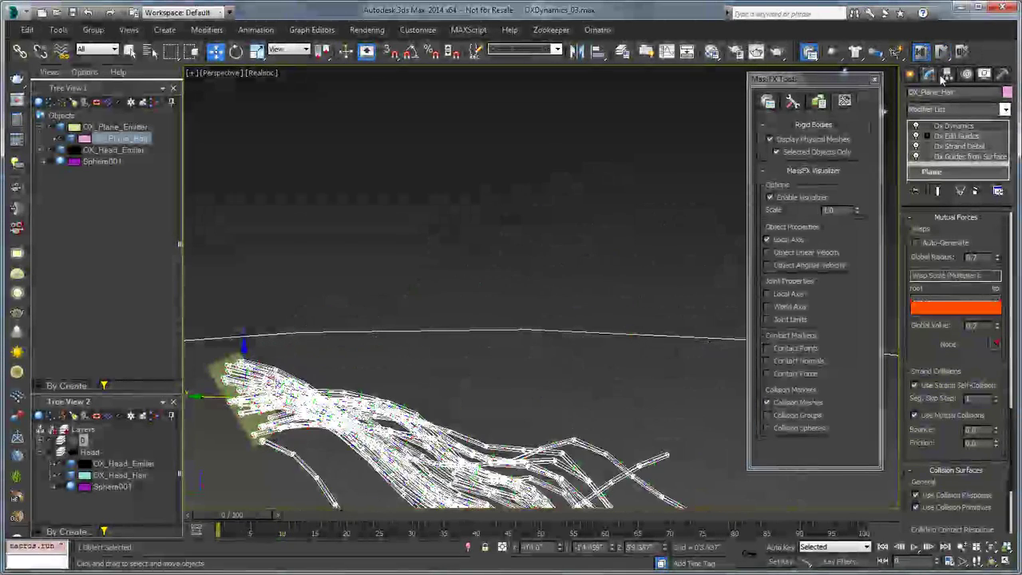
# Step: Set the wisp Global Radius in the Mutual Forces settings of Ox Dynamics to 1.2
pyautogui.rightClick(952, 395)
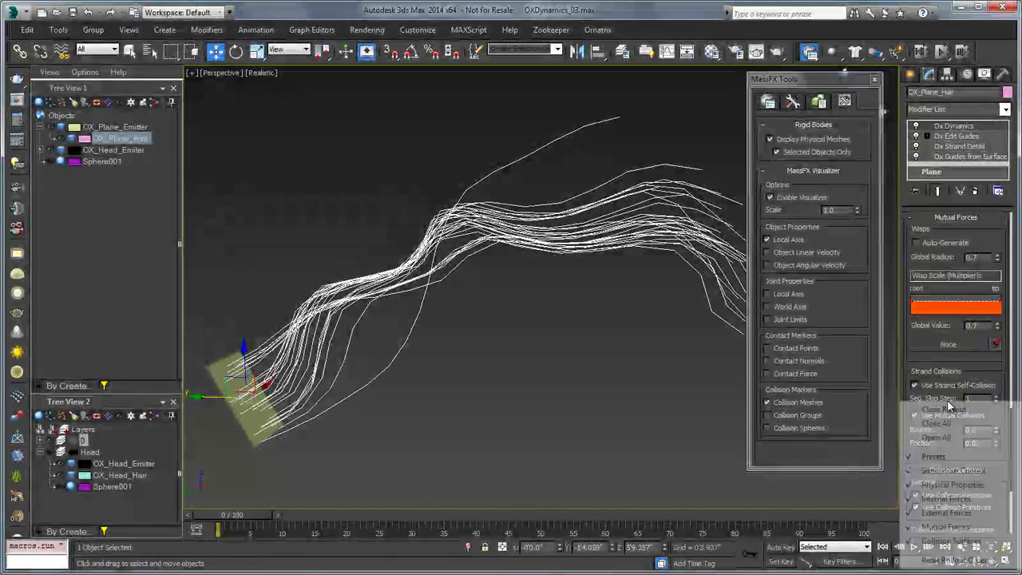
pyautogui.click(952, 527)
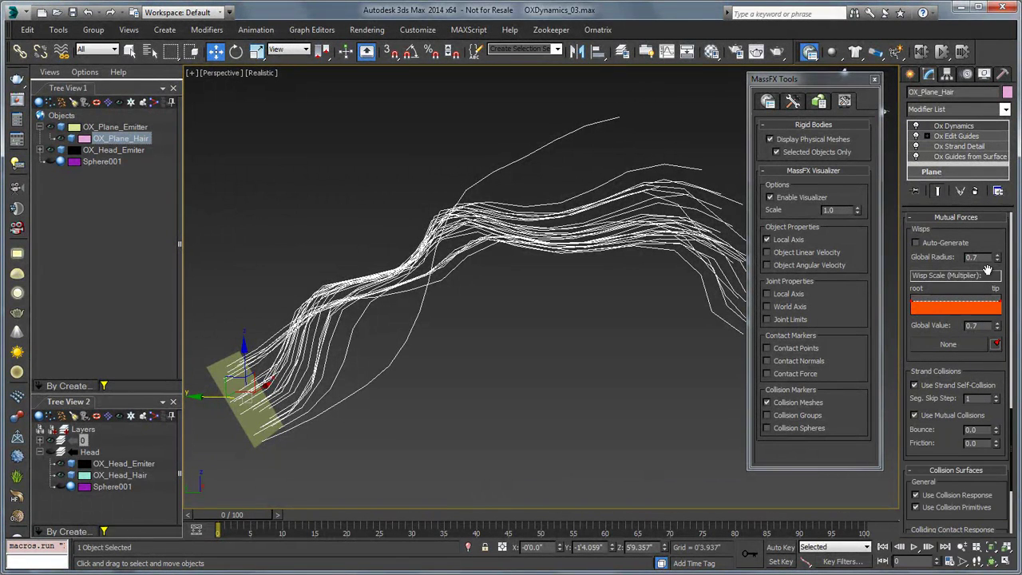
pyautogui.moveTo(983, 257); pyautogui.dragTo(945, 257)
pyautogui.write('1.2')
pyautogui.press('Return')
# Step: Simulate the hair with the enlarged collision radius, inspect the capsules, and reset to frame 0
pyautogui.click(920, 51)
pyautogui.click(943, 52)
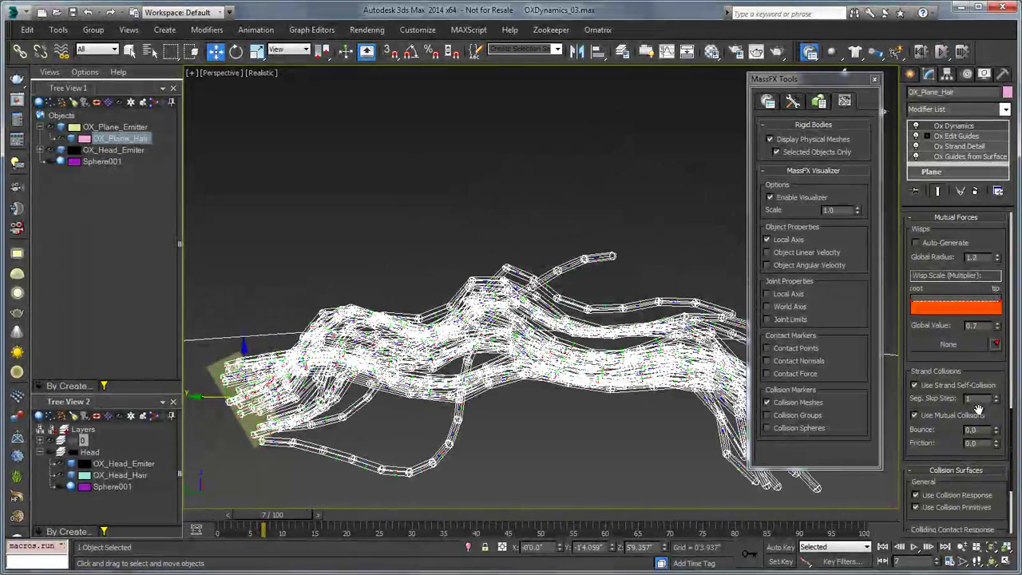
pyautogui.moveTo(983, 258); pyautogui.dragTo(918, 258)
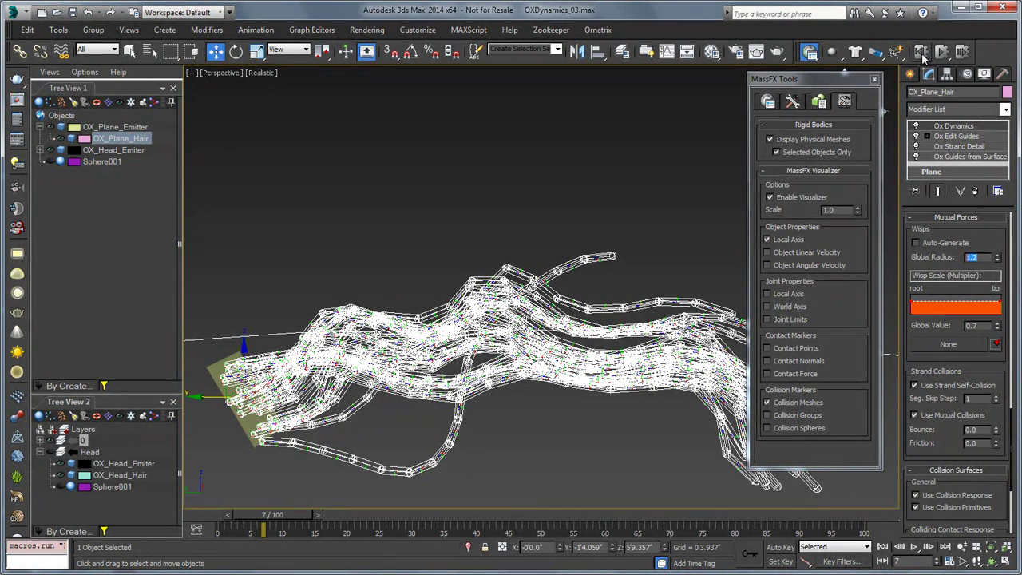
pyautogui.click(923, 54)
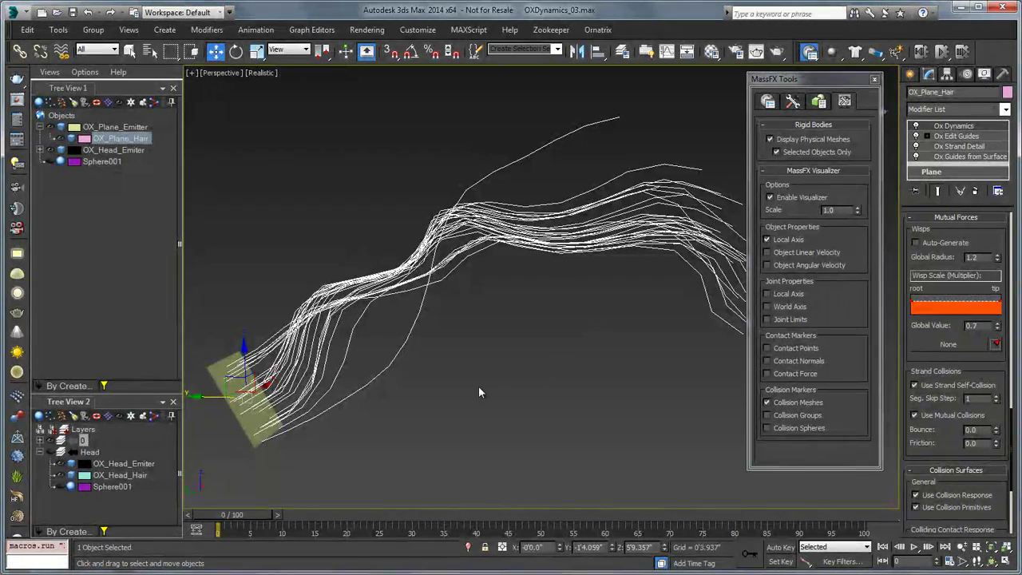
# Step: Turn off the MassFX Visualizer, simulate the plane hair falling as plain strands, and reset to frame 0
pyautogui.keyDown('alt'); pyautogui.moveTo(480, 381); pyautogui.dragTo(508, 336, button='middle'); pyautogui.keyUp('alt')
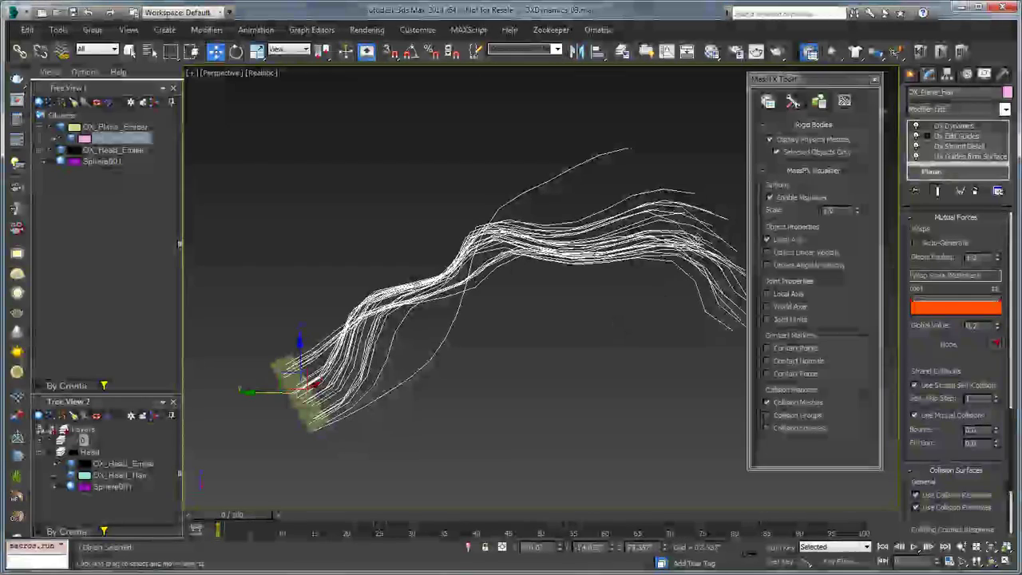
pyautogui.click(770, 197)
pyautogui.click(943, 52)
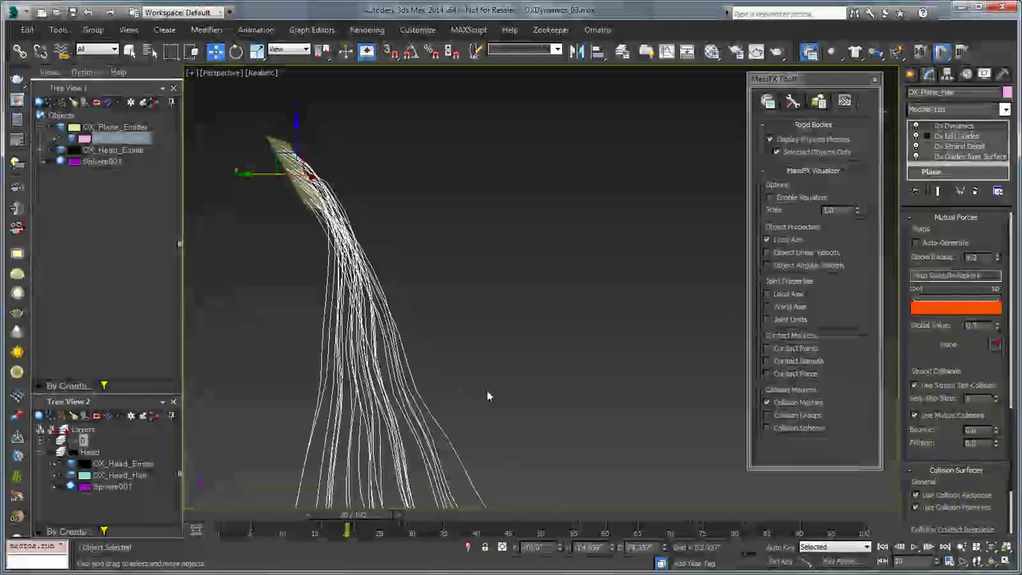
pyautogui.click(921, 53)
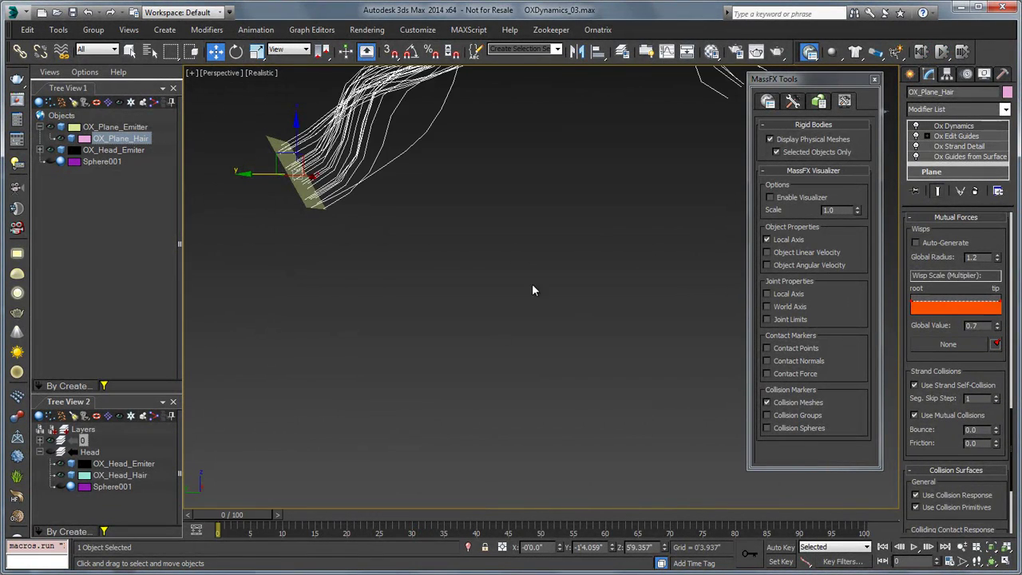
pyautogui.moveTo(545, 262); pyautogui.dragTo(465, 391, button='middle')
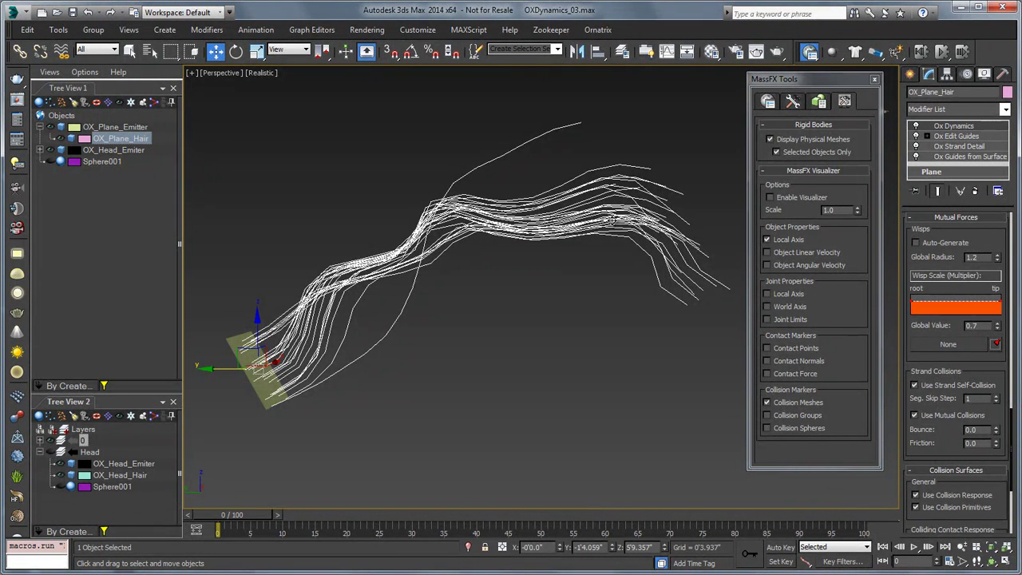
# Step: Set the Global Damping in the Internal Forces settings of Ox Dynamics to 10
pyautogui.rightClick(956, 256)
pyautogui.click(958, 358)
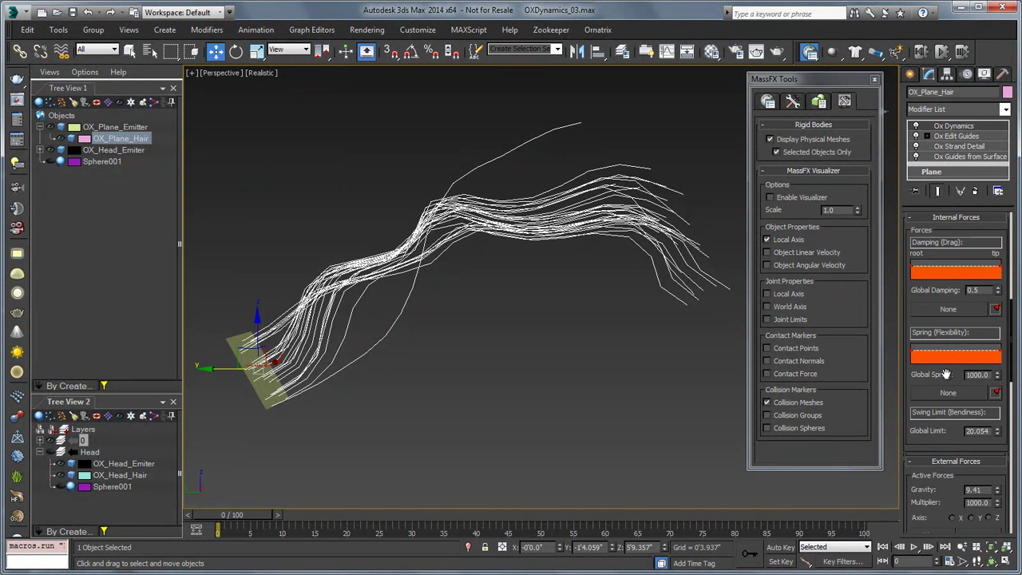
pyautogui.moveTo(945, 375); pyautogui.dragTo(943, 381)
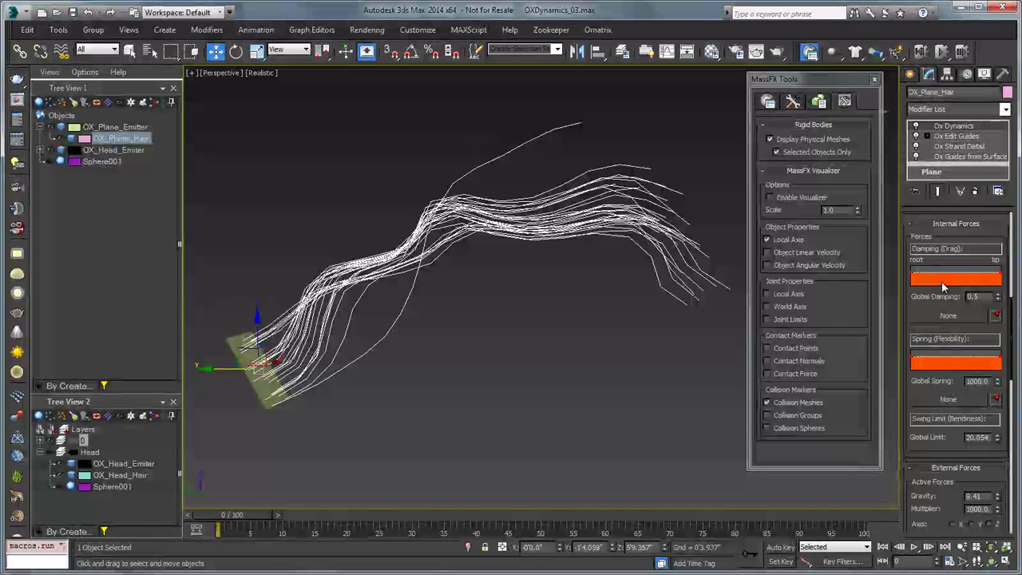
pyautogui.click(988, 296)
pyautogui.write('10')
pyautogui.press('Return')
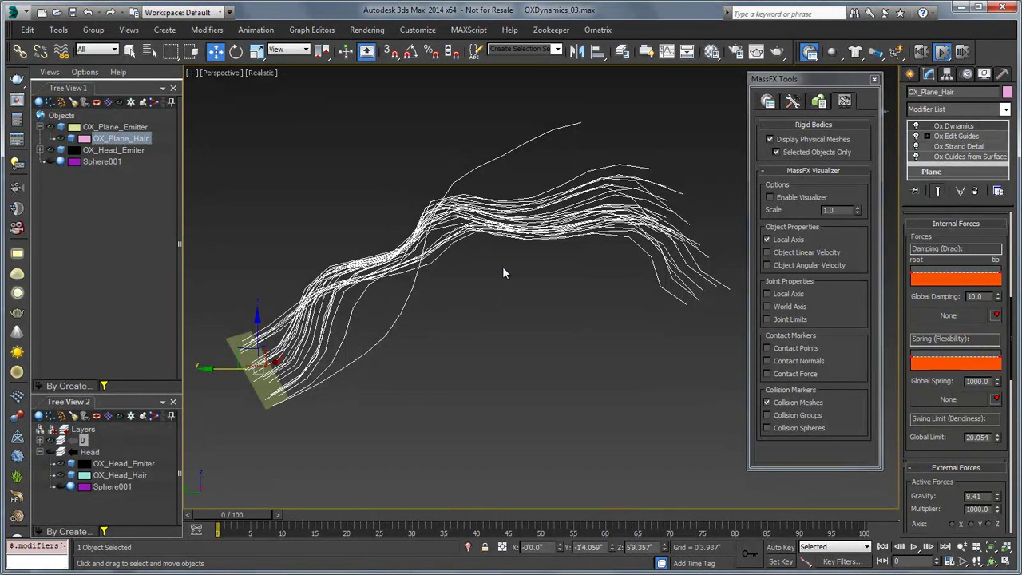
# Step: Run the simulation for the first few frames to check the heavily damped hair, and reset to frame 0
pyautogui.press('.')
pyautogui.press('.')
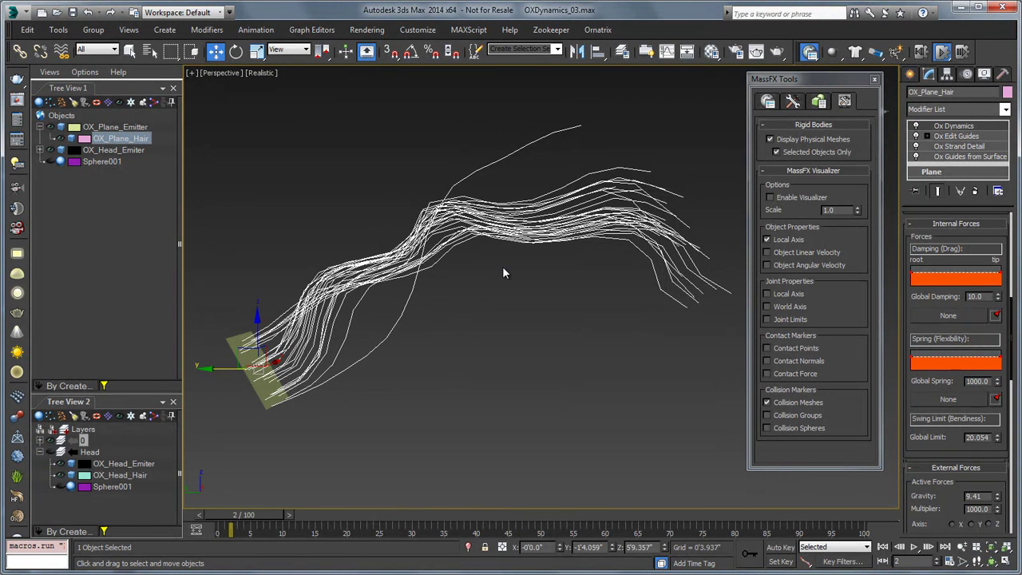
pyautogui.press('.')
pyautogui.press('.')
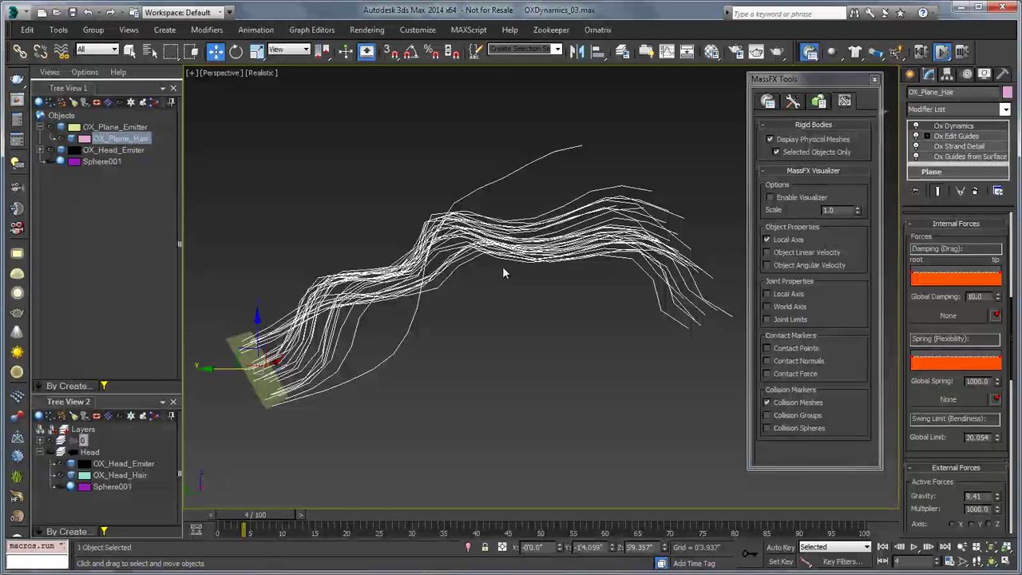
pyautogui.press('.')
pyautogui.press('.')
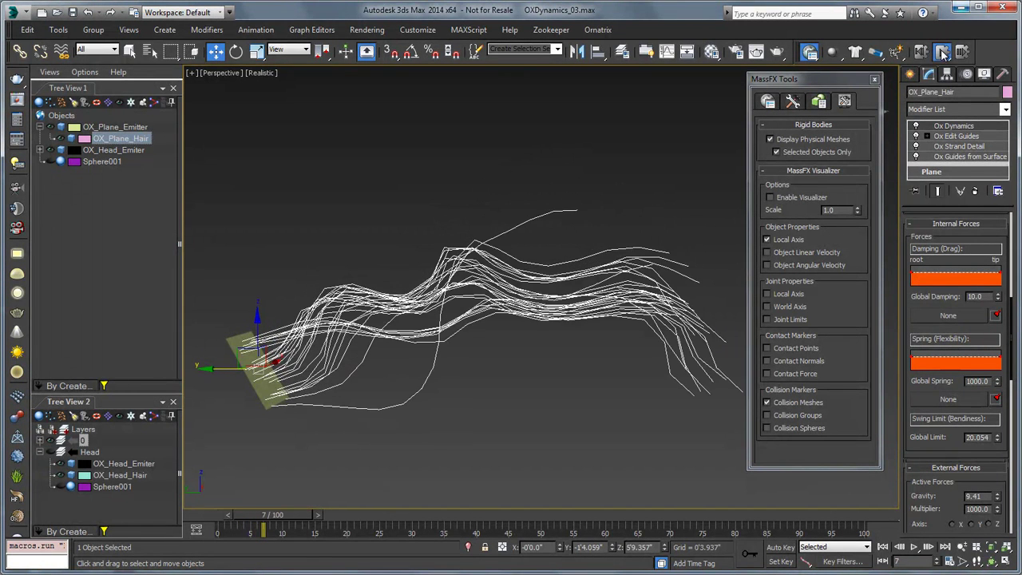
pyautogui.click(923, 52)
# Step: Set the Global Damping of the plane hair's internal forces to 1
pyautogui.doubleClick(976, 297)
pyautogui.write('1')
pyautogui.press('Tab')
# Step: Try a Swing Limit Global Limit of 180, simulate the hair, and reset to frame 0
pyautogui.moveTo(936, 383); pyautogui.dragTo(936, 311)
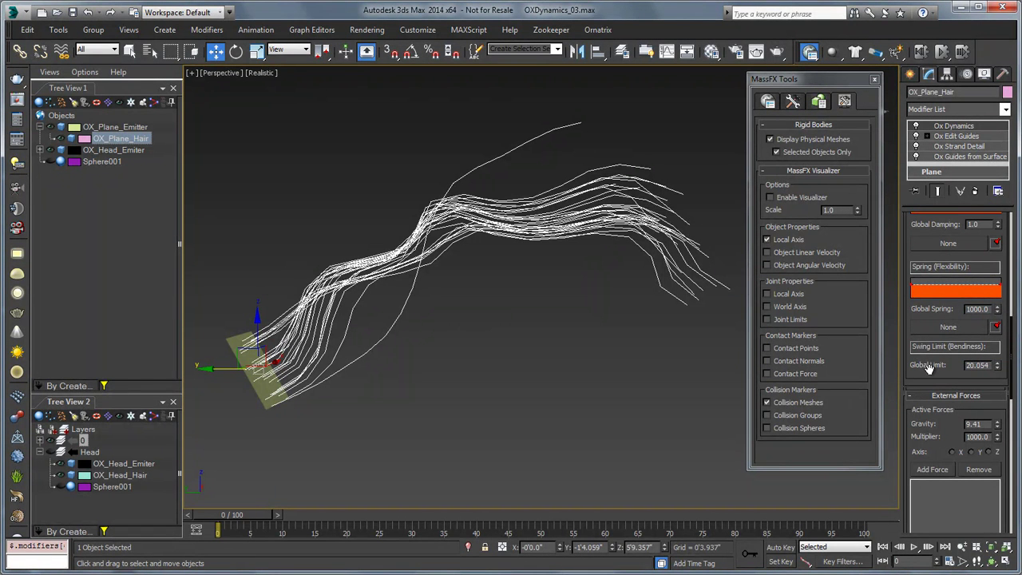
pyautogui.doubleClick(992, 365)
pyautogui.write('18')
pyautogui.click(944, 53)
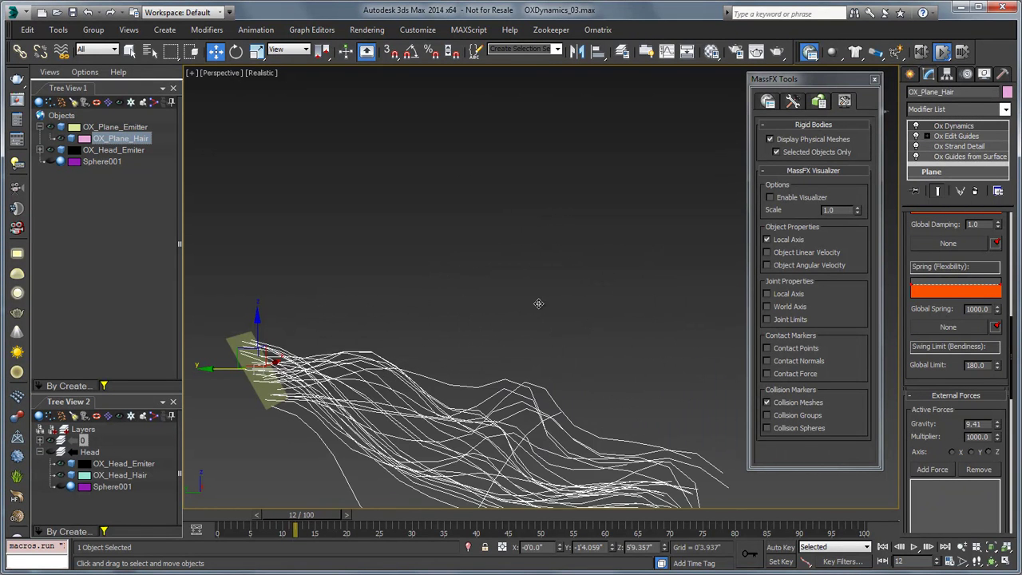
pyautogui.click(923, 52)
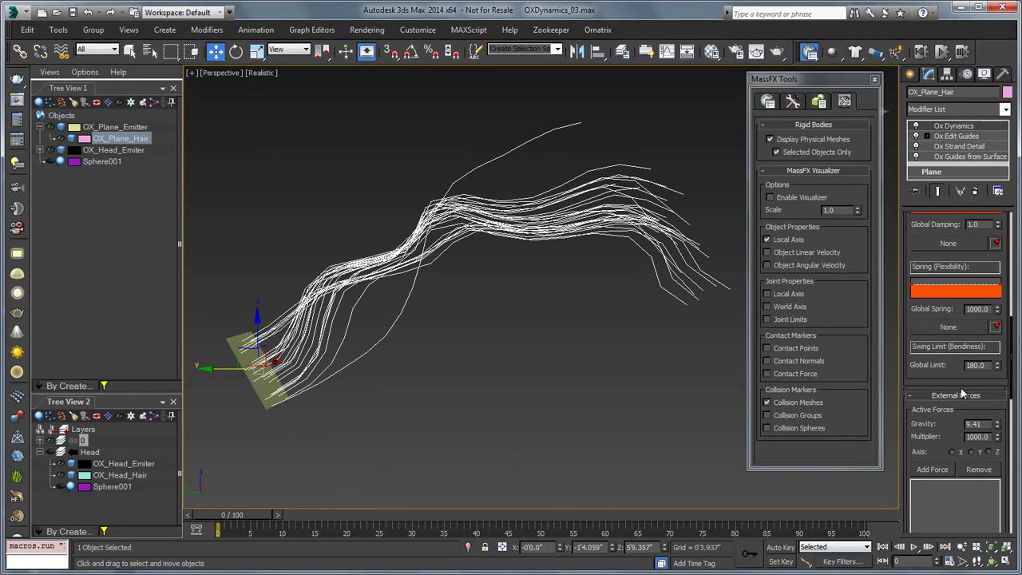
# Step: Set the Swing Limit Global Limit to 1, simulate the stiffer hair, and reset to frame 0
pyautogui.doubleClick(988, 364)
pyautogui.write('1')
pyautogui.press('Return')
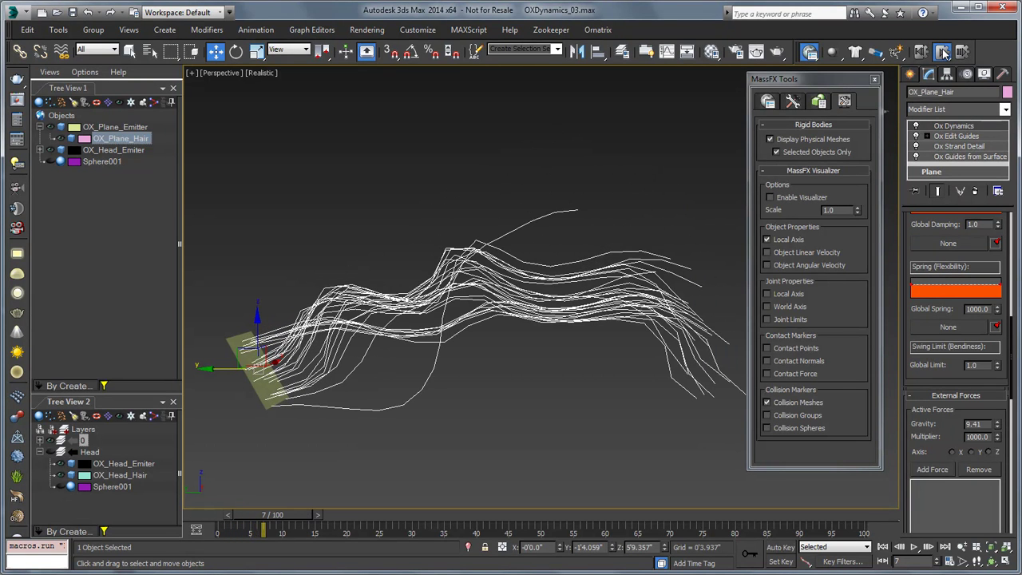
pyautogui.click(942, 51)
pyautogui.click(922, 51)
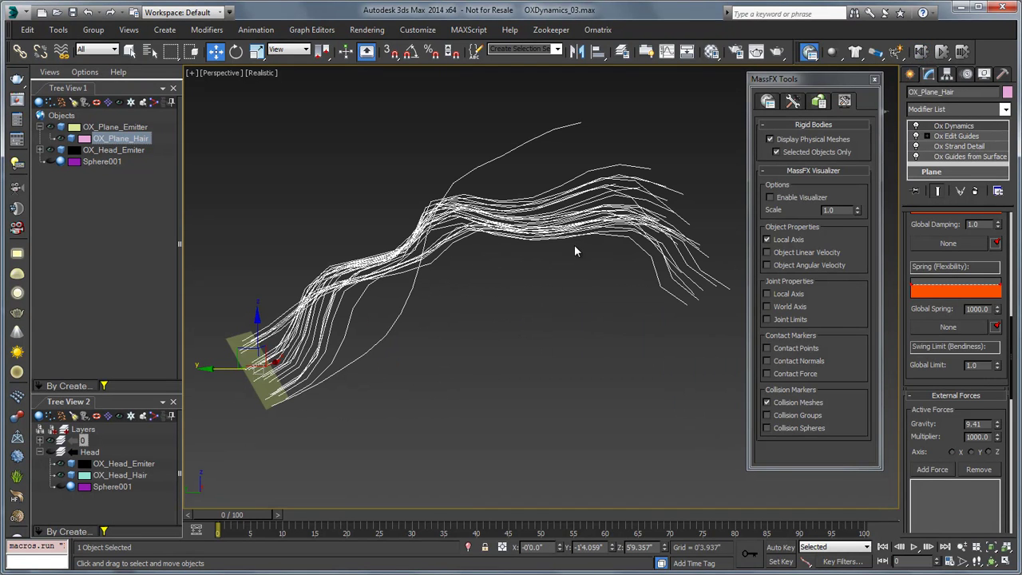
# Step: Set the Hair Density in the physical properties of Ox Dynamics to 0.1
pyautogui.moveTo(918, 266); pyautogui.dragTo(918, 459)
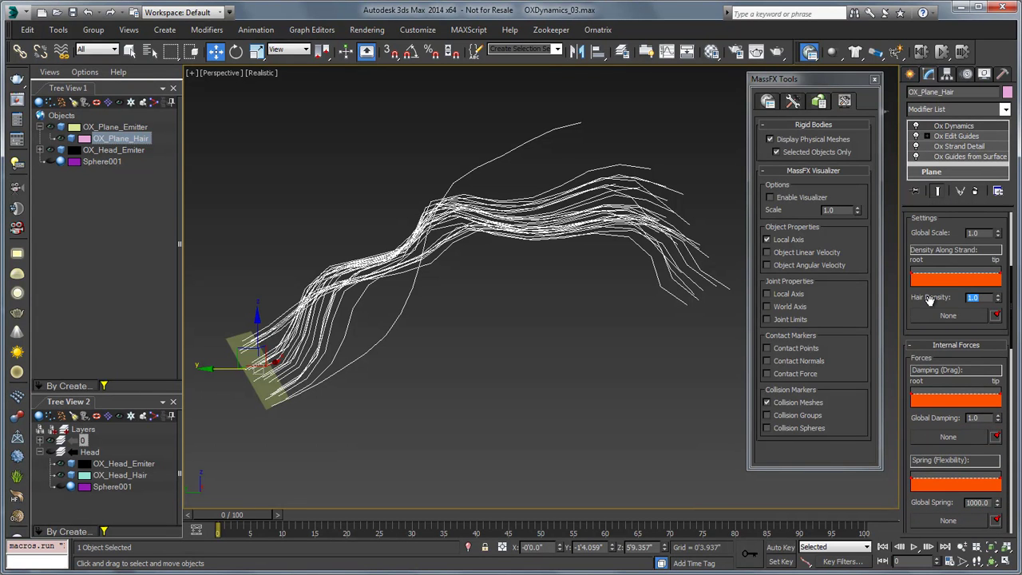
pyautogui.write('0.01')
pyautogui.press('Tab')
# Step: Simulate the low-density plane hair, watch its motion, and reset to frame 0
pyautogui.click(943, 52)
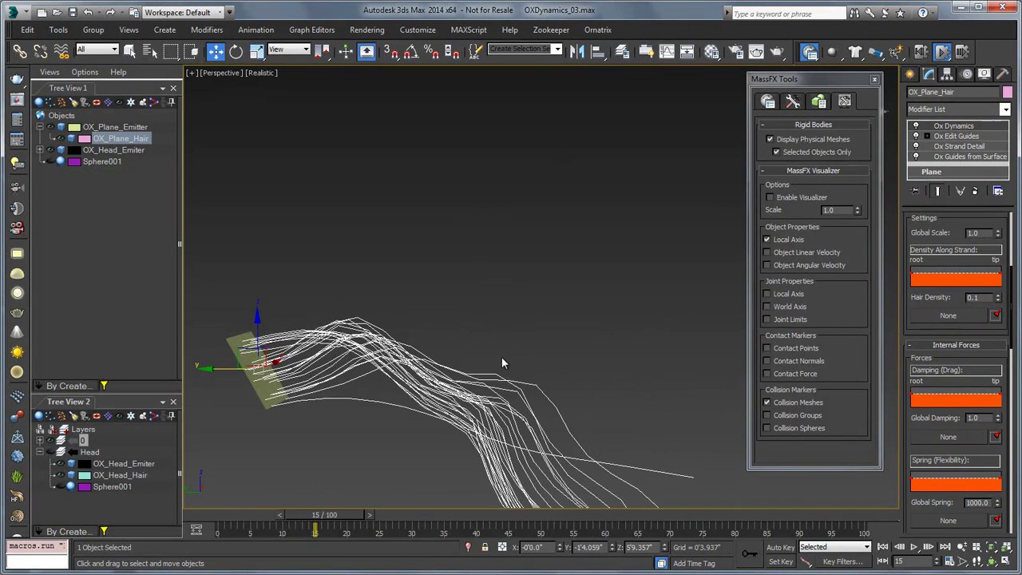
pyautogui.scroll(-3, 544, 224)
pyautogui.moveTo(542, 270); pyautogui.dragTo(536, 311, button='middle')
pyautogui.click(920, 53)
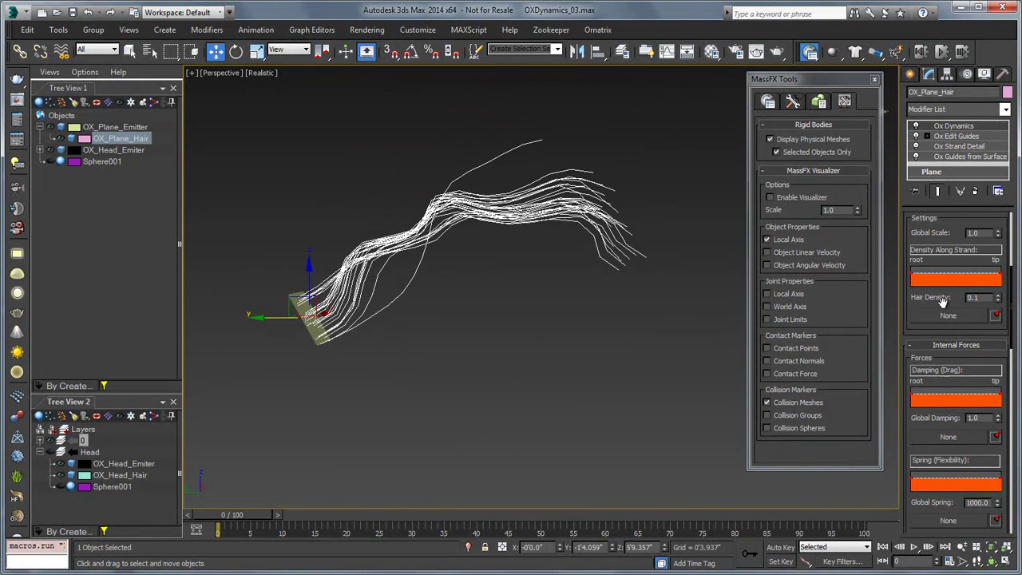
pyautogui.scroll(-3, 945, 302)
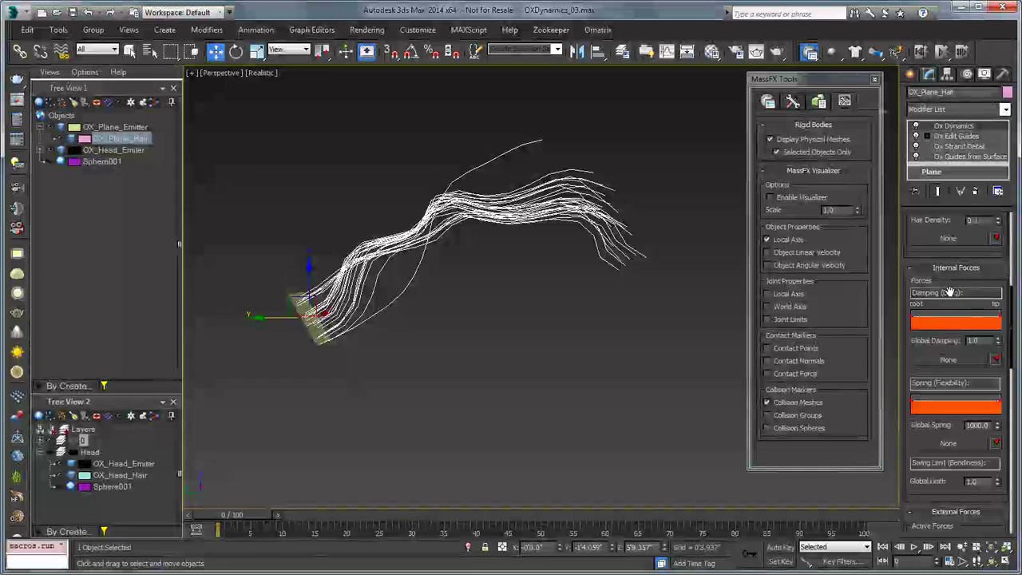
# Step: Set the plane hair's Swing Limit Global Limit to 0.01 and Global Spring to 10000, and run the simulation
pyautogui.doubleClick(975, 482)
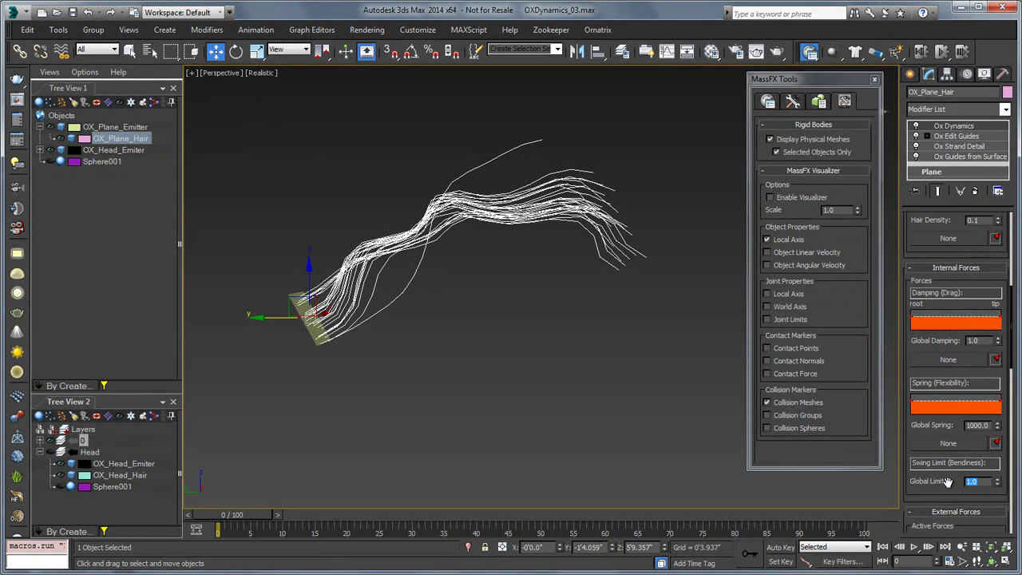
pyautogui.press('Tab')
pyautogui.click(977, 425)
pyautogui.click(943, 51)
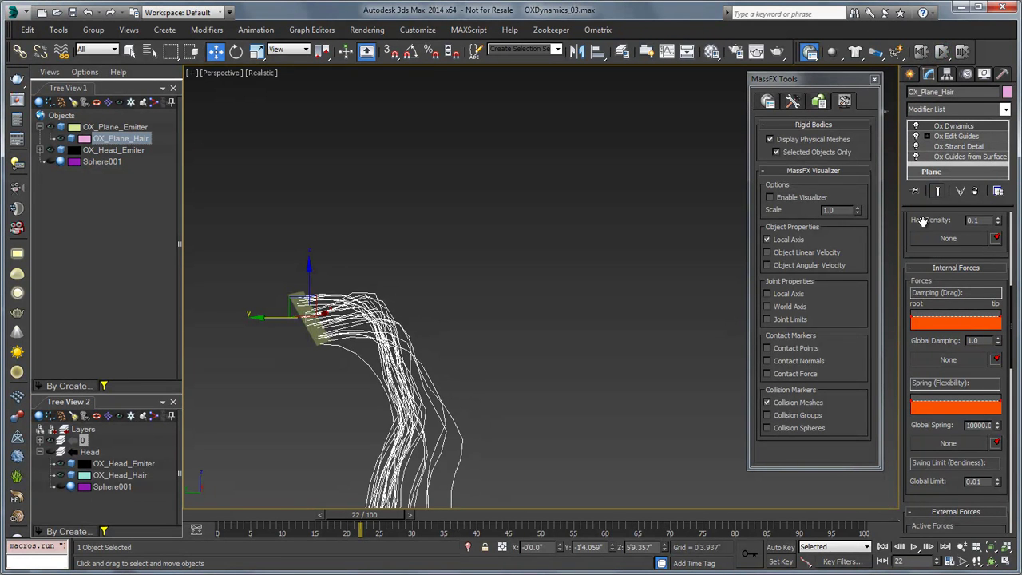
pyautogui.moveTo(437, 433); pyautogui.dragTo(490, 286, button='middle')
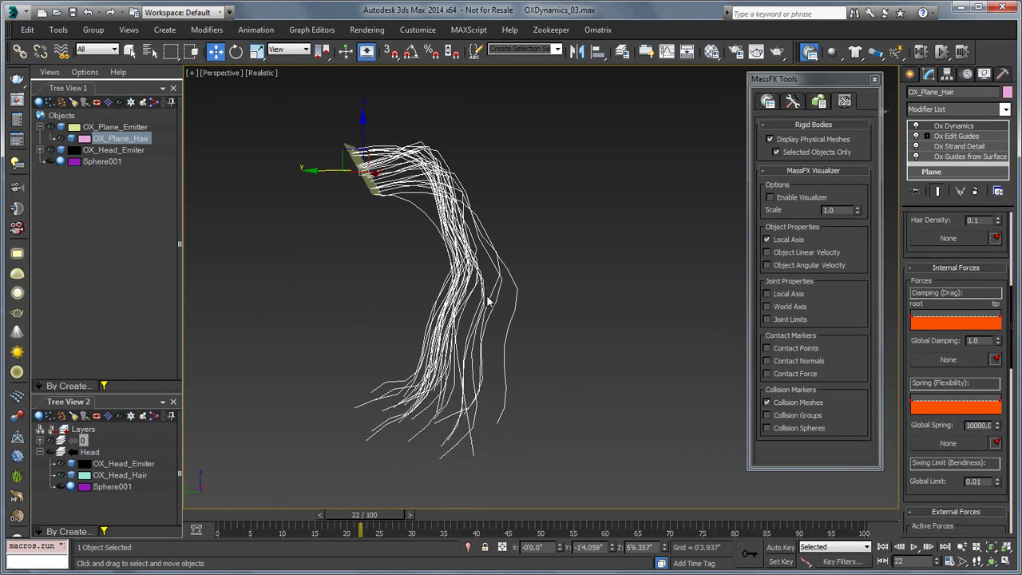
# Step: Lower the plane hair's Hair Density to 0.03, reset the simulation to frame 0 and run it again
pyautogui.scroll(5, 924, 226)
pyautogui.scroll(-4, 944, 331)
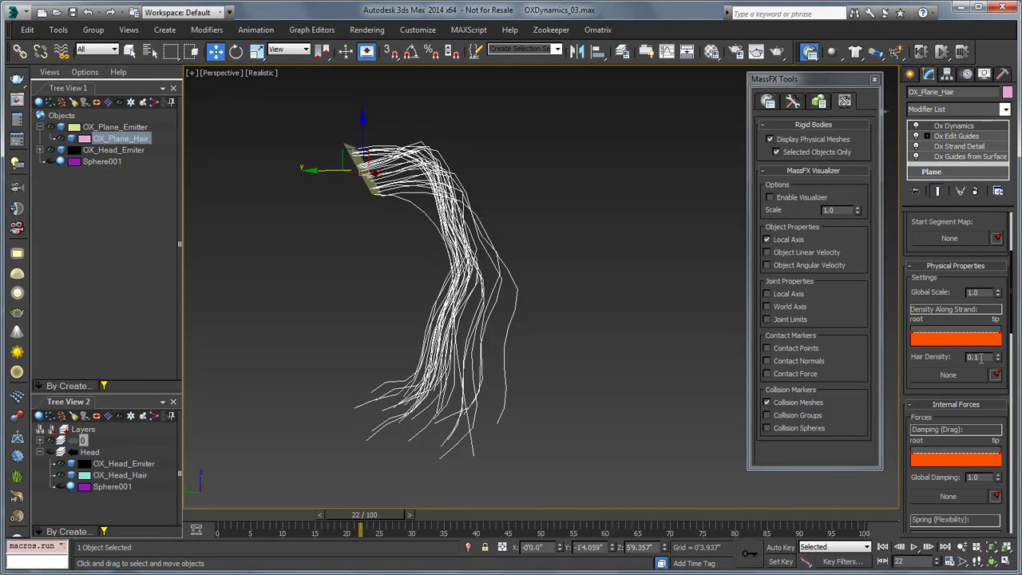
pyautogui.write('2')
pyautogui.press('Tab')
pyautogui.click(981, 357)
pyautogui.write('3')
pyautogui.press('Tab')
pyautogui.click(922, 51)
pyautogui.click(943, 51)
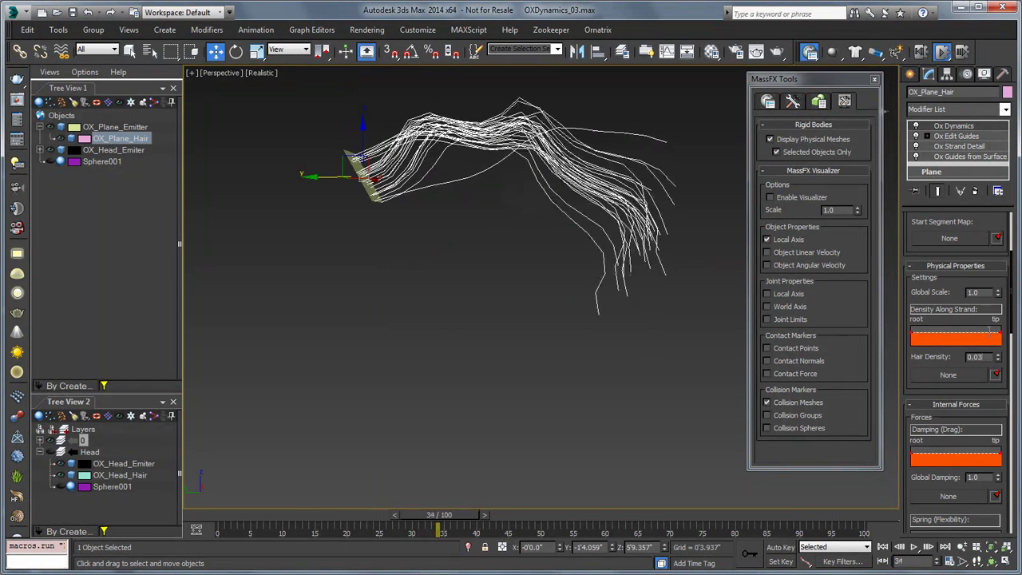
# Step: Lower the Density Along Strand curve toward the tip and set the plane hair's Global Damping to 10
pyautogui.moveTo(1002, 339); pyautogui.dragTo(1004, 344)
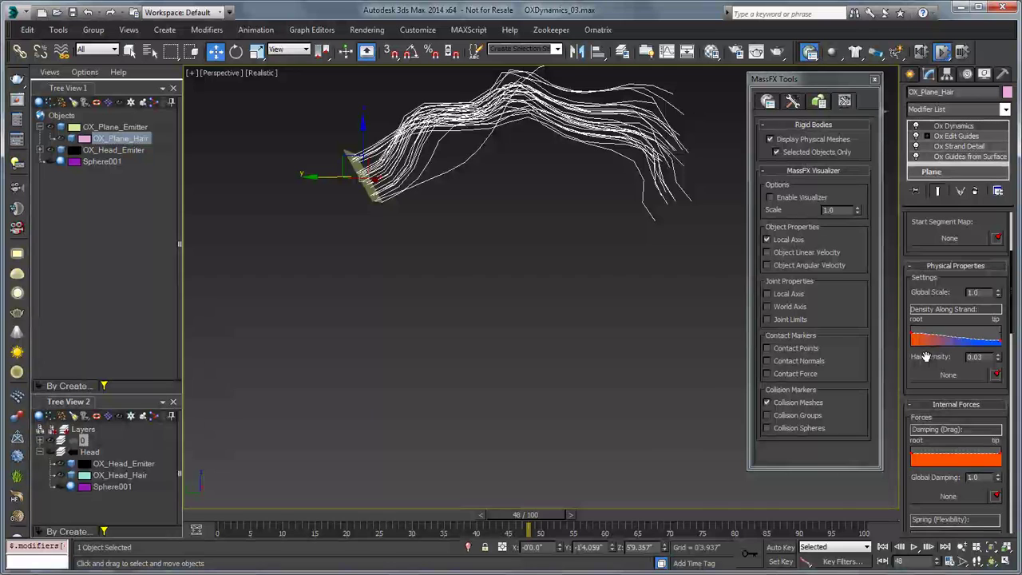
pyautogui.moveTo(925, 358); pyautogui.dragTo(934, 257)
pyautogui.doubleClick(972, 382)
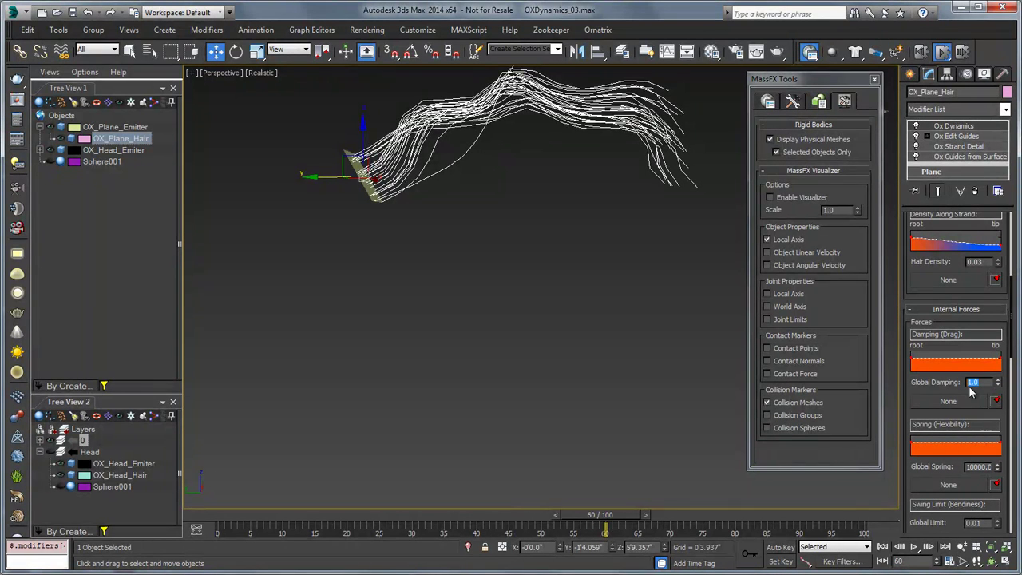
pyautogui.write('10')
pyautogui.press('Tab')
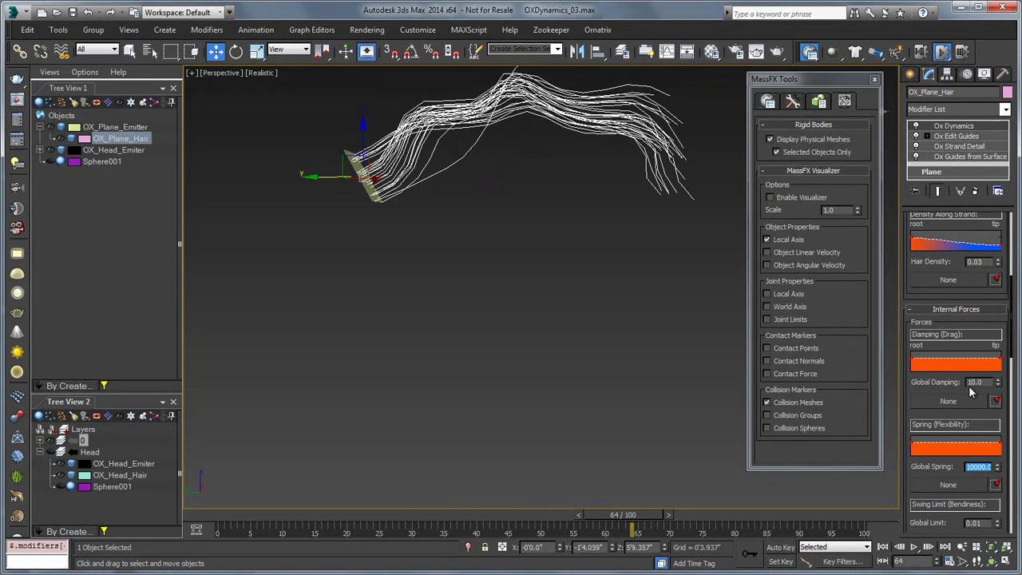
pyautogui.moveTo(937, 377); pyautogui.dragTo(936, 373)
pyautogui.moveTo(943, 263); pyautogui.dragTo(952, 236)
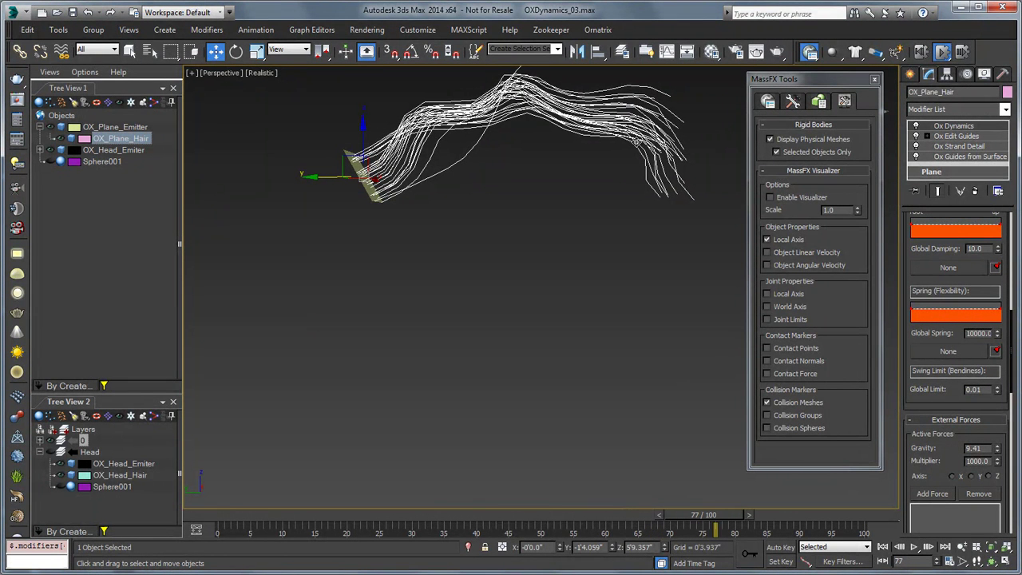
# Step: Simulate the plane hair with the new damping and density settings and watch how the strands move
pyautogui.click(943, 52)
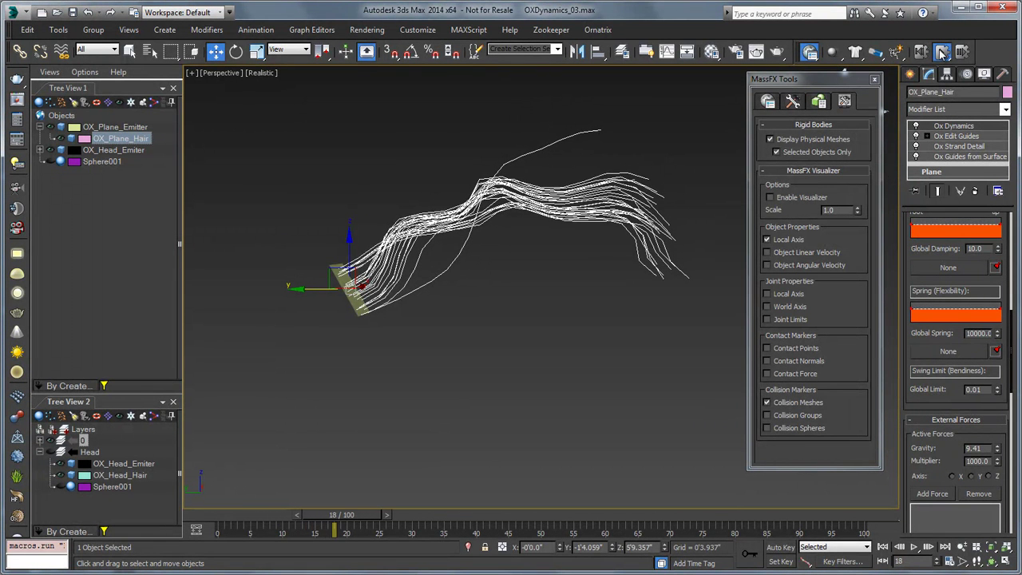
pyautogui.click(989, 389)
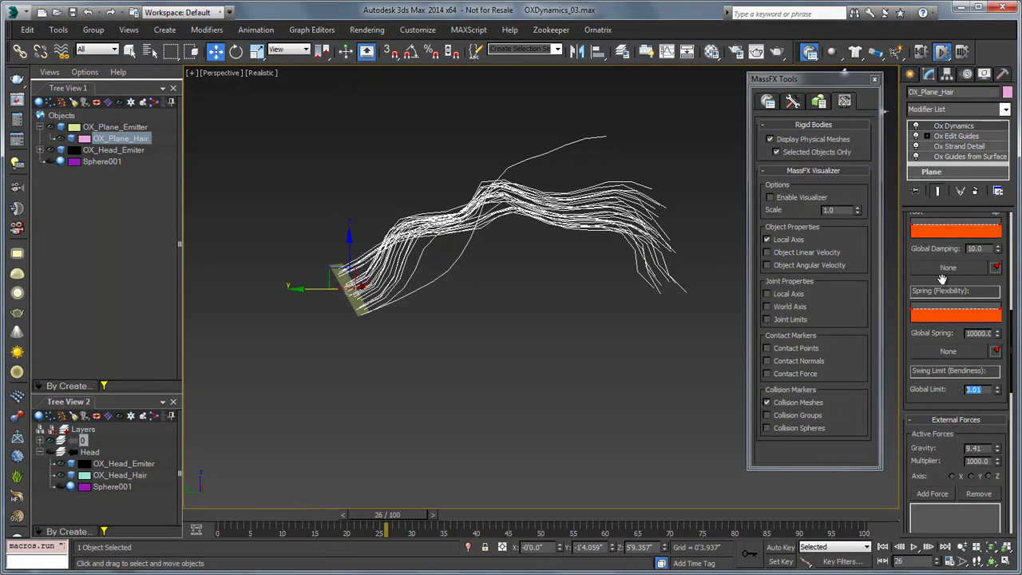
pyautogui.moveTo(941, 281); pyautogui.dragTo(940, 375)
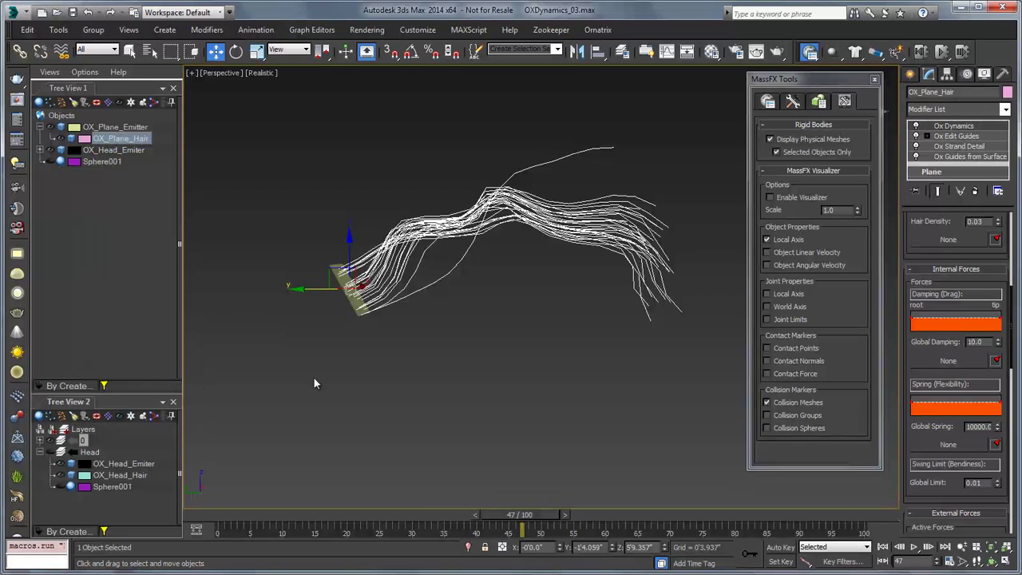
# Step: Hide layer 0, show the Head layer, and select the head hair with the simulation reset to frame 0
pyautogui.click(50, 440)
pyautogui.moveTo(362, 317); pyautogui.dragTo(632, 306, button='middle')
pyautogui.scroll(1, 632, 306)
pyautogui.click(516, 295)
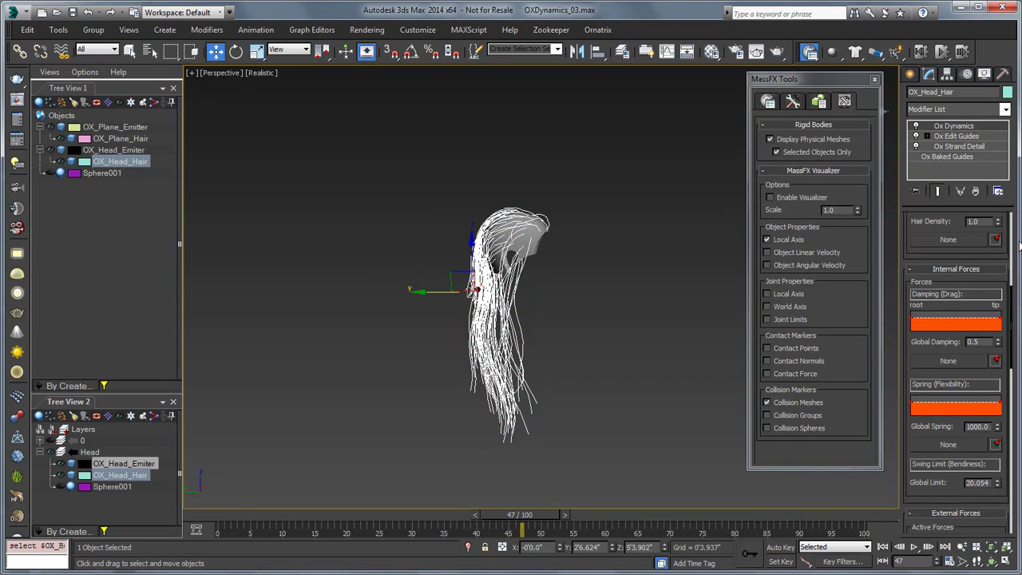
pyautogui.click(920, 52)
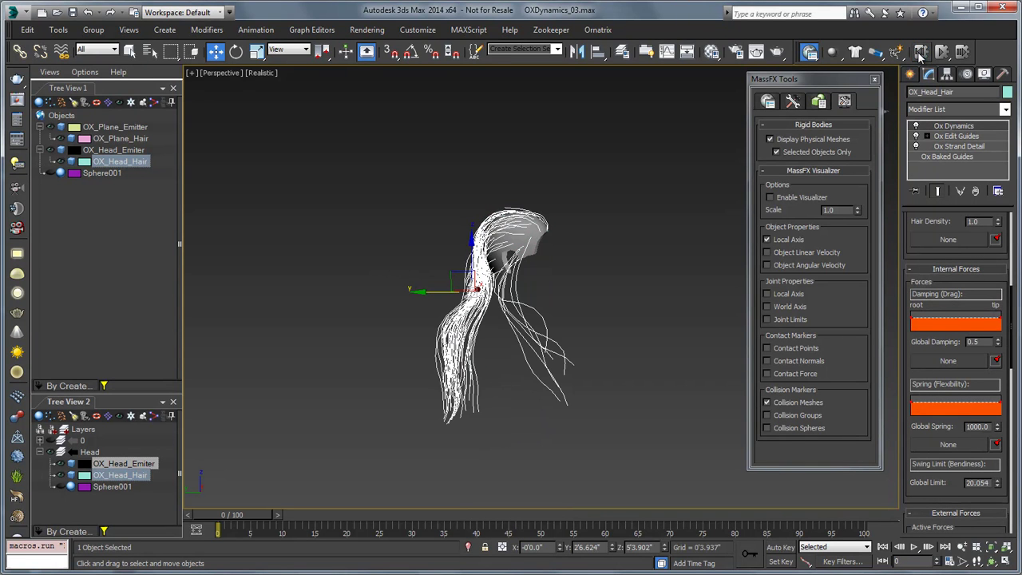
pyautogui.scroll(4, 577, 390)
pyautogui.moveTo(599, 336); pyautogui.dragTo(589, 351, button='middle')
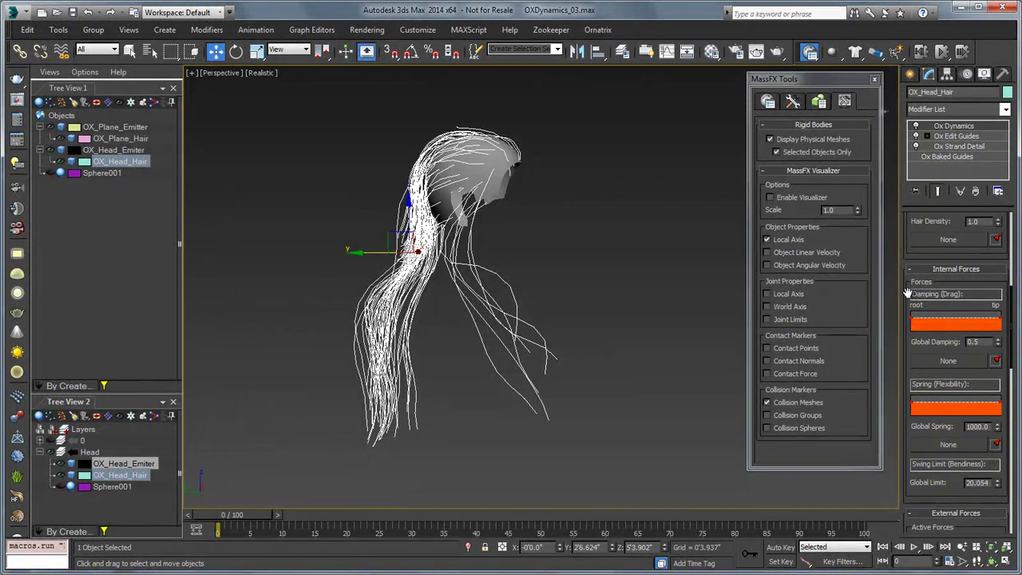
# Step: Set the head hair's Swing Limit Global Limit to 0.1 and its Hair Density to 0.1
pyautogui.moveTo(908, 294); pyautogui.dragTo(907, 207)
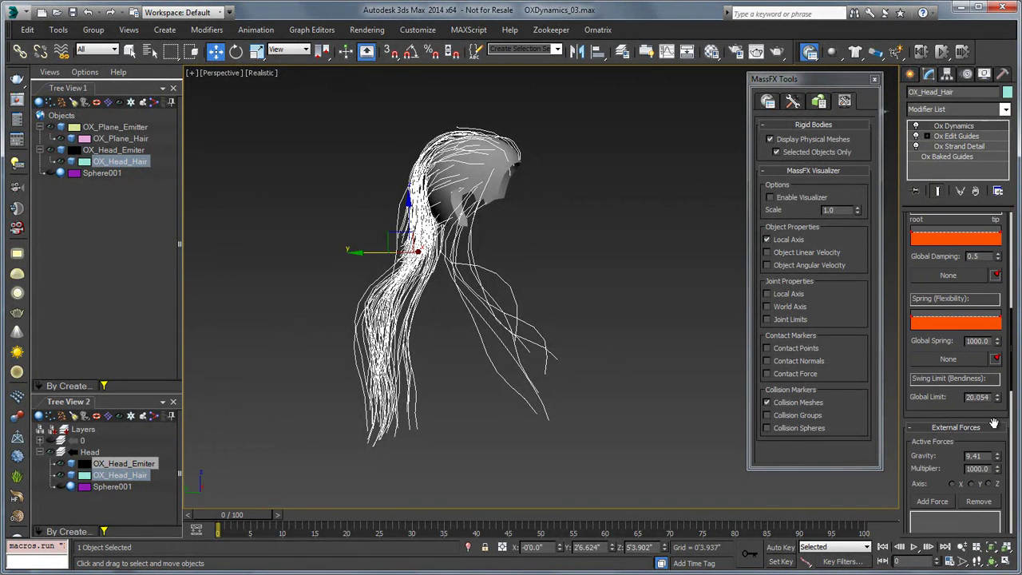
pyautogui.moveTo(990, 397); pyautogui.dragTo(958, 398)
pyautogui.write('0.1')
pyautogui.press('Tab')
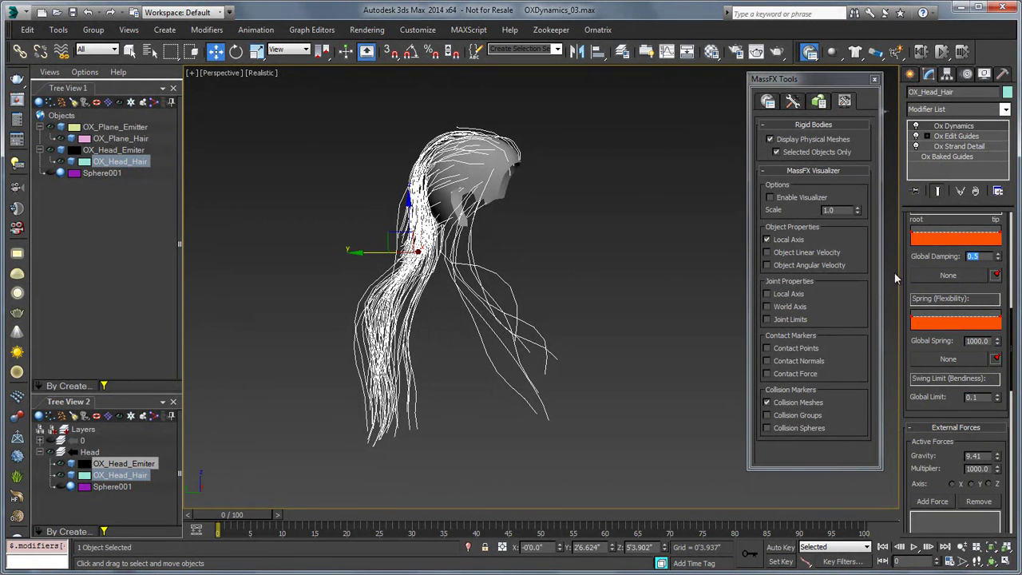
pyautogui.moveTo(909, 271); pyautogui.dragTo(911, 486)
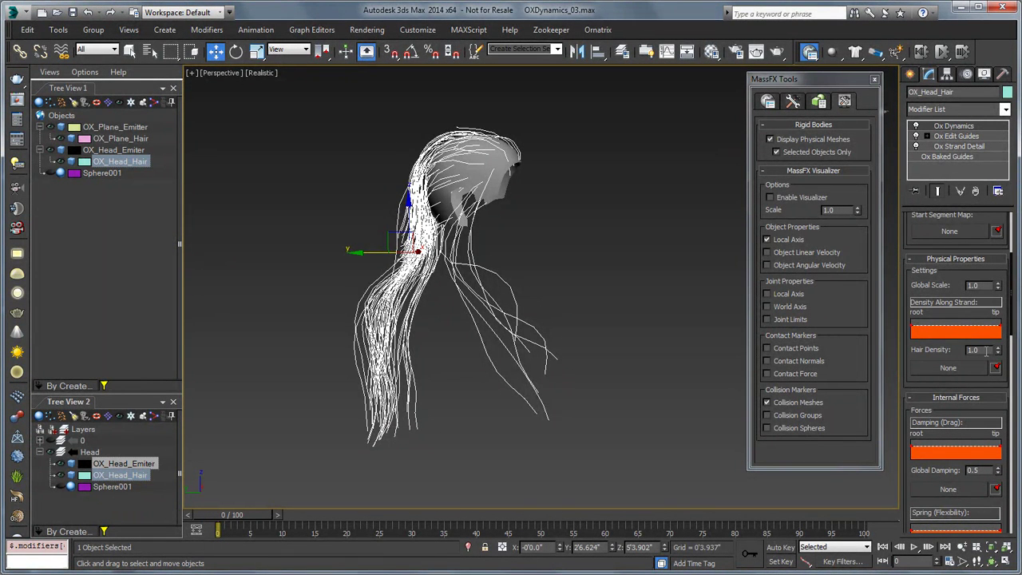
pyautogui.doubleClick(970, 352)
pyautogui.write('.1')
# Step: Remove the Ox Dynamics modifier from OX_Plane_Hair, and test the head hair simulation before resetting it to frame 0
pyautogui.click(134, 141)
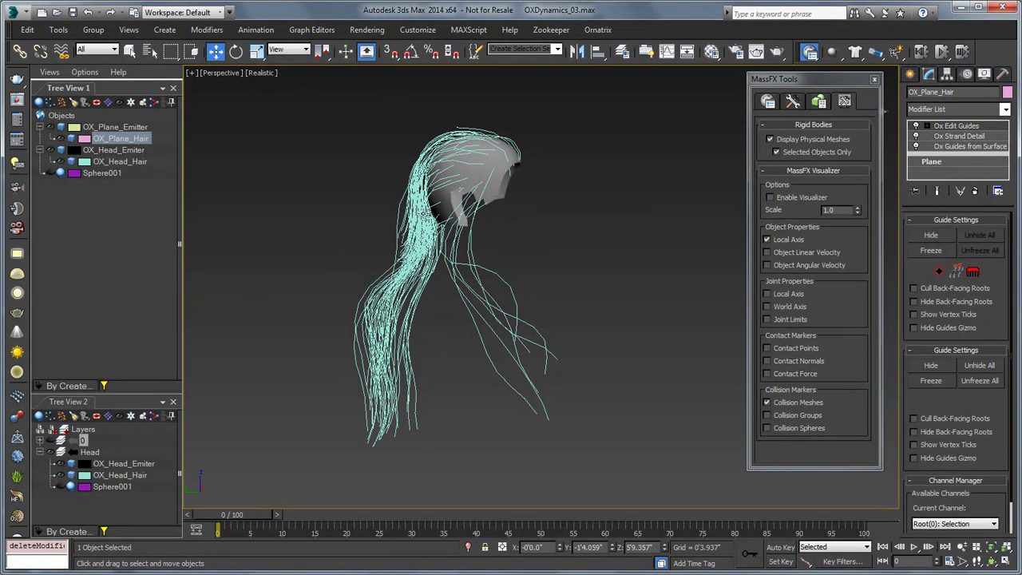
pyautogui.click(421, 219)
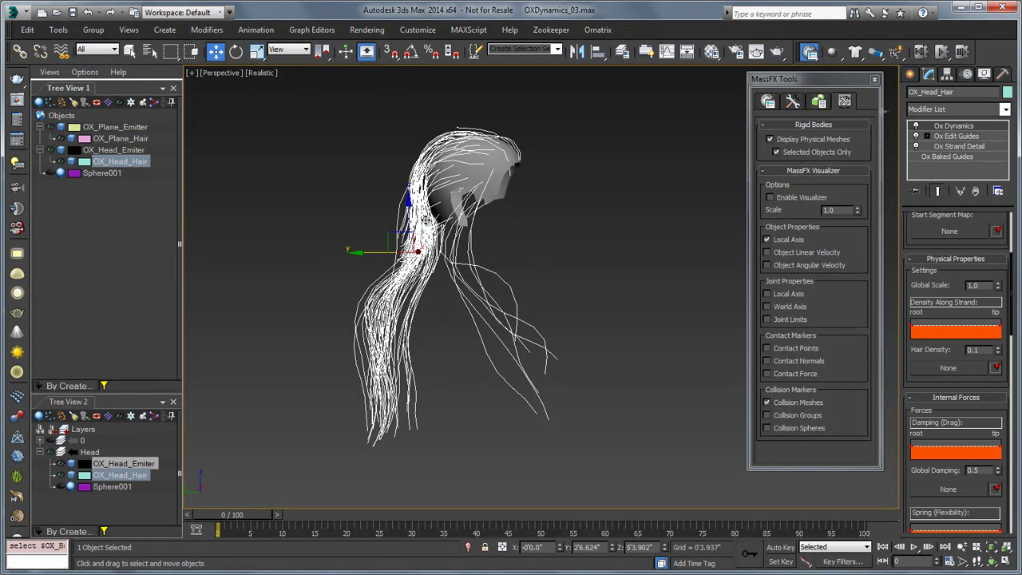
pyautogui.click(942, 51)
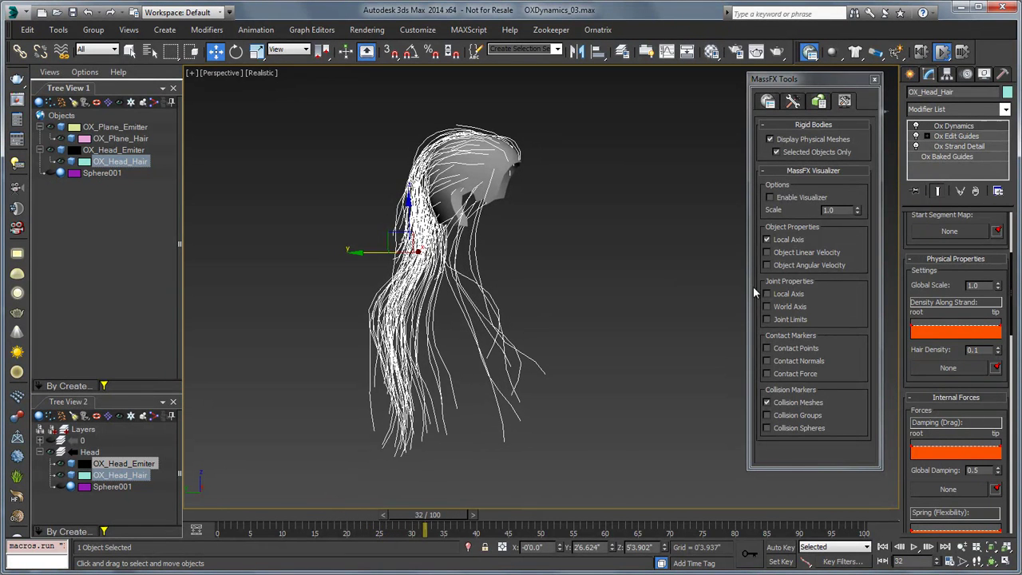
pyautogui.click(922, 52)
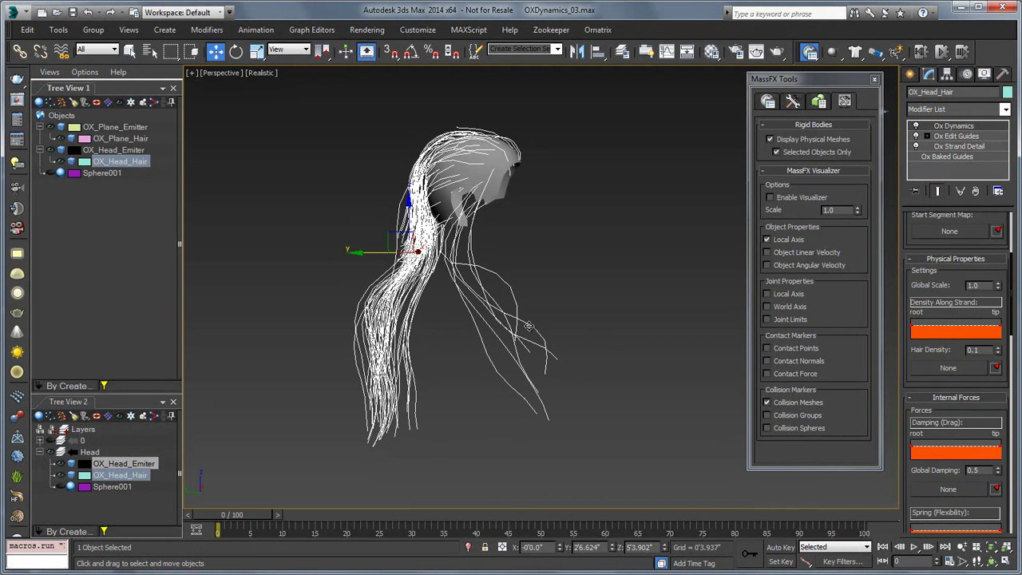
# Step: Run the head hair simulation and raise its Global Spring to 10000 while it plays
pyautogui.scroll(-3, 922, 351)
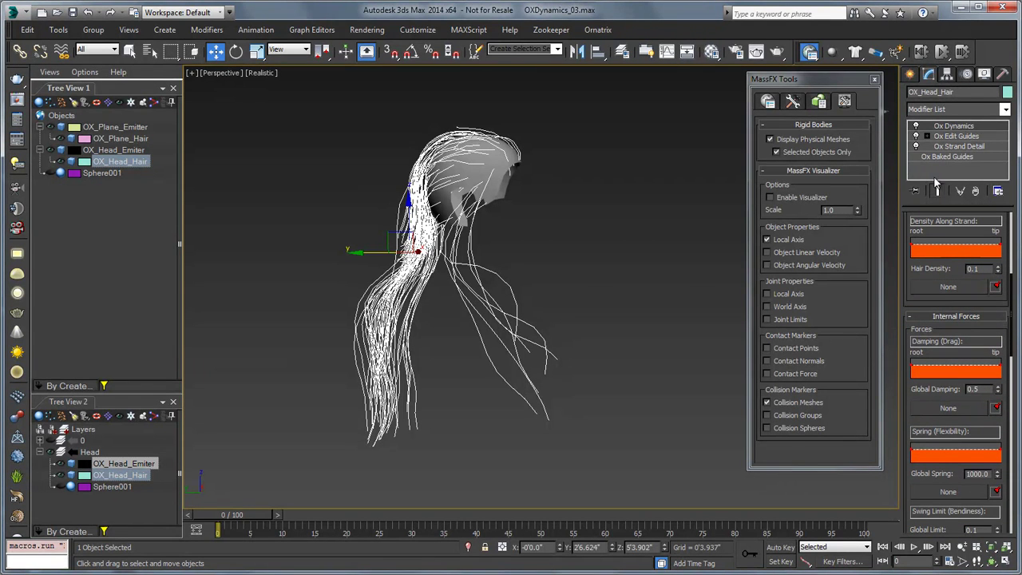
pyautogui.press('/')
pyautogui.scroll(-2, 924, 298)
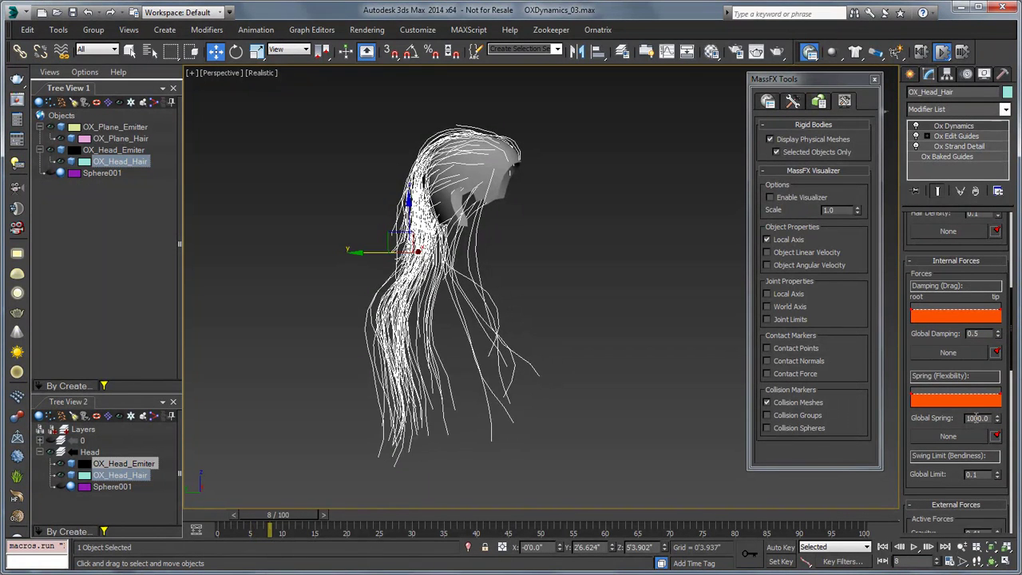
pyautogui.click(976, 419)
pyautogui.write('0')
pyautogui.press('Return')
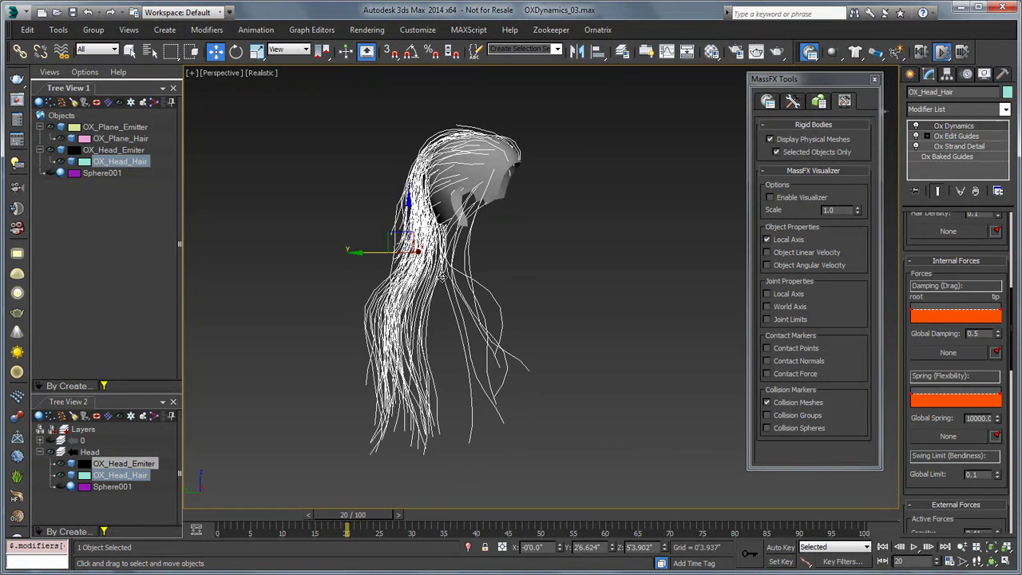
# Step: Set the head hair's Global Damping to 5 during the simulation, and stop and reset it to frame 0
pyautogui.scroll(1, 972, 338)
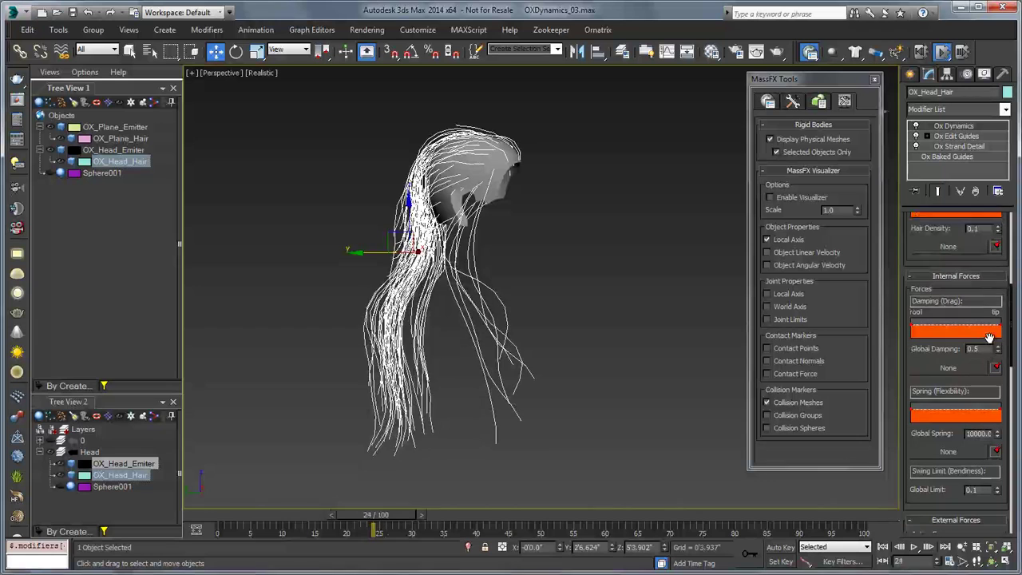
pyautogui.moveTo(984, 351); pyautogui.dragTo(946, 349)
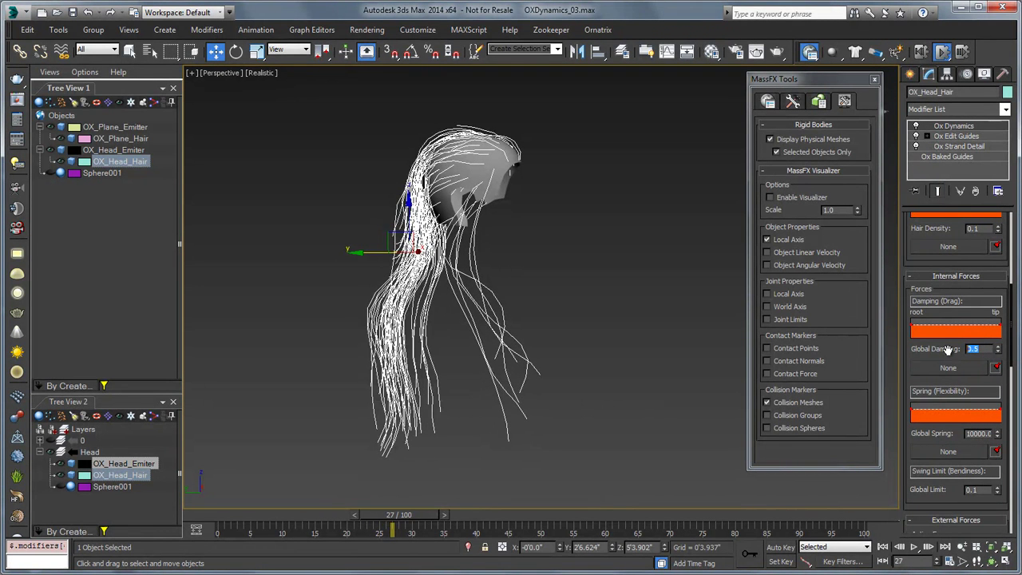
pyautogui.write('5')
pyautogui.press('Tab')
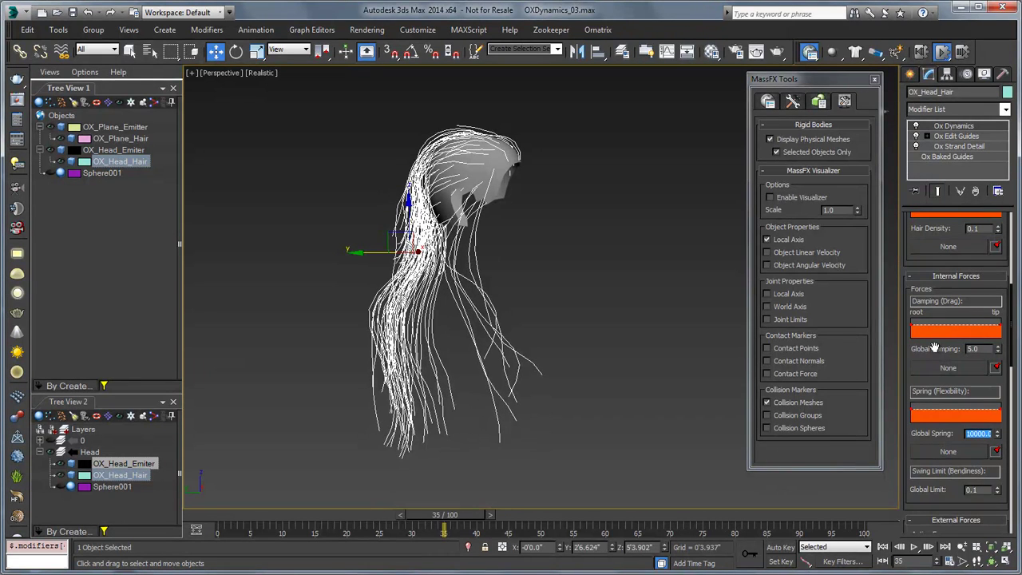
pyautogui.moveTo(933, 349); pyautogui.dragTo(932, 293)
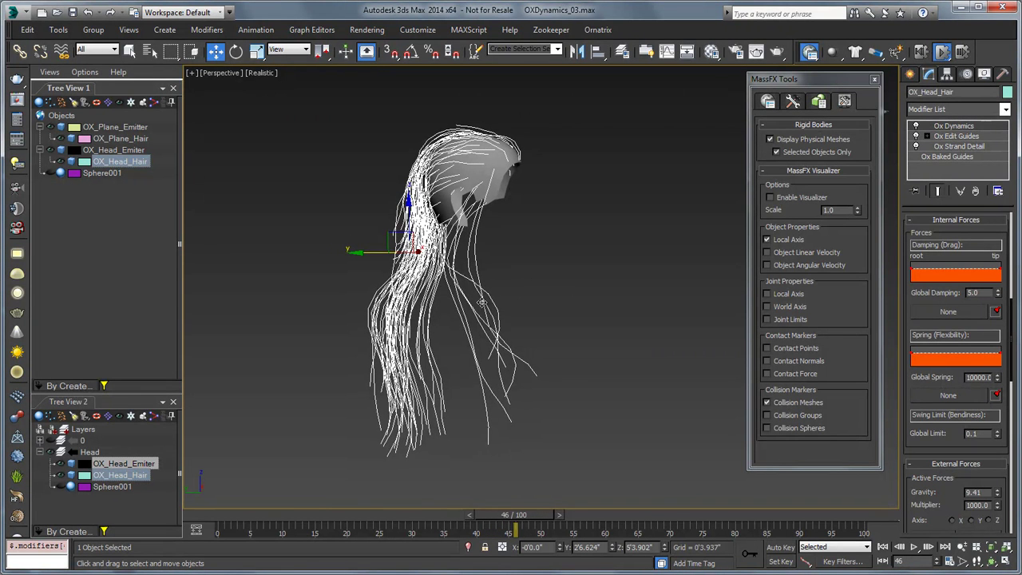
pyautogui.click(943, 51)
pyautogui.click(922, 52)
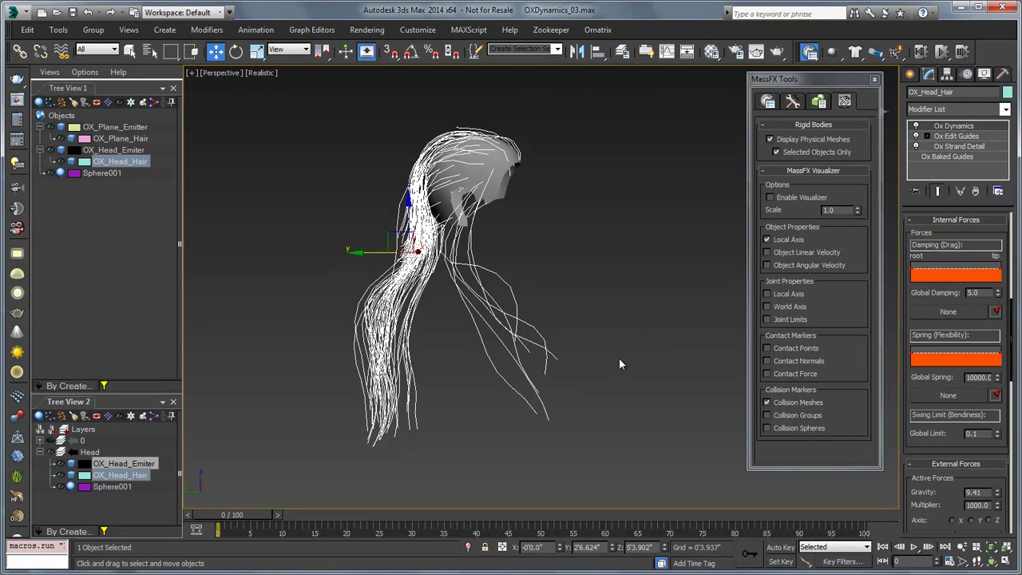
# Step: Show and select Sphere001 in the Head layer, and check its animation relative to the head
pyautogui.click(116, 488)
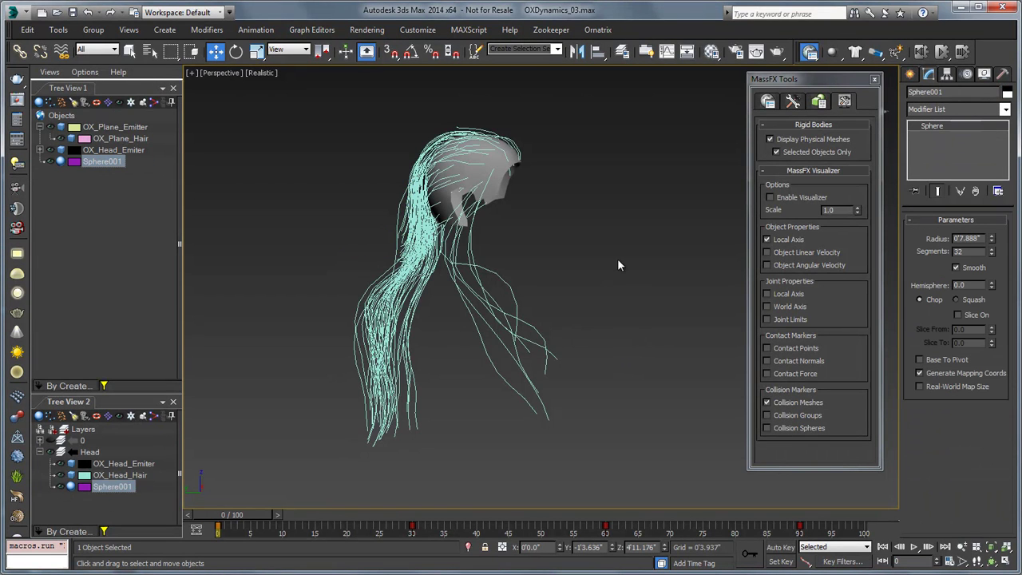
pyautogui.scroll(-3, 591, 255)
pyautogui.moveTo(565, 352); pyautogui.dragTo(498, 375, button='middle')
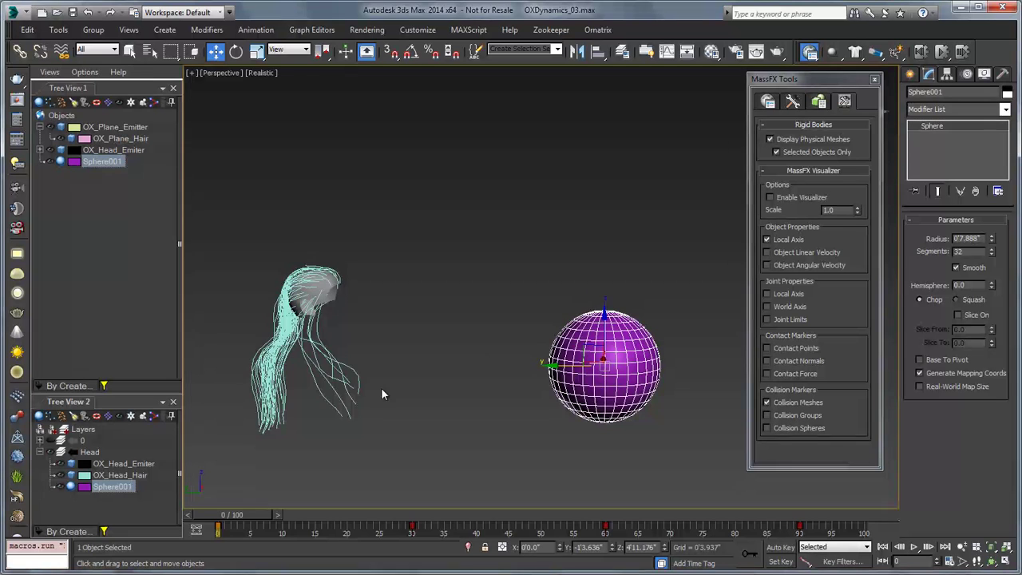
pyautogui.moveTo(262, 516); pyautogui.dragTo(217, 516)
pyautogui.press('w')
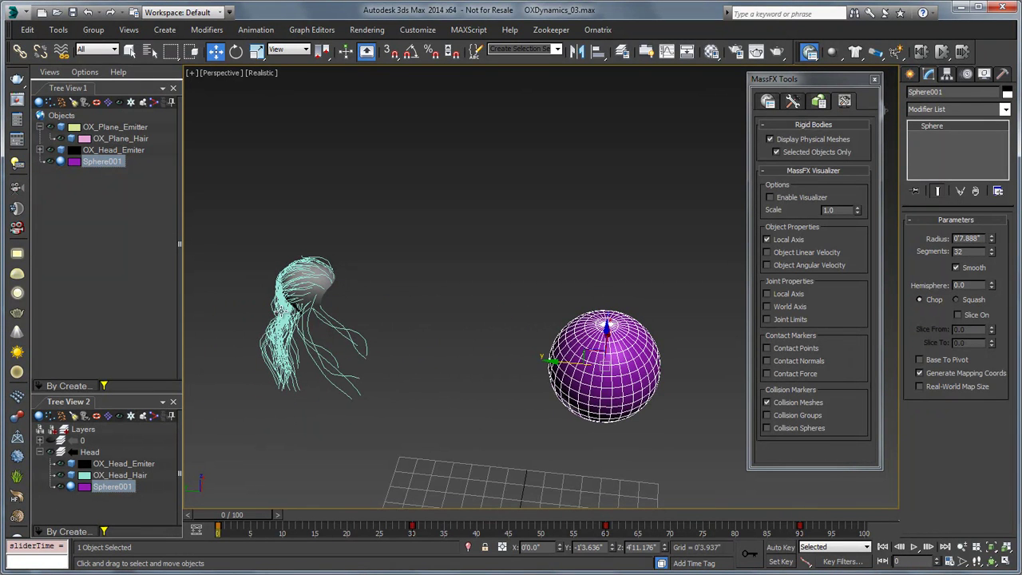
# Step: Move OX_Head_Emitter along the Y axis toward Sphere001 and scrub the timeline to check the sphere's path
pyautogui.click(319, 278)
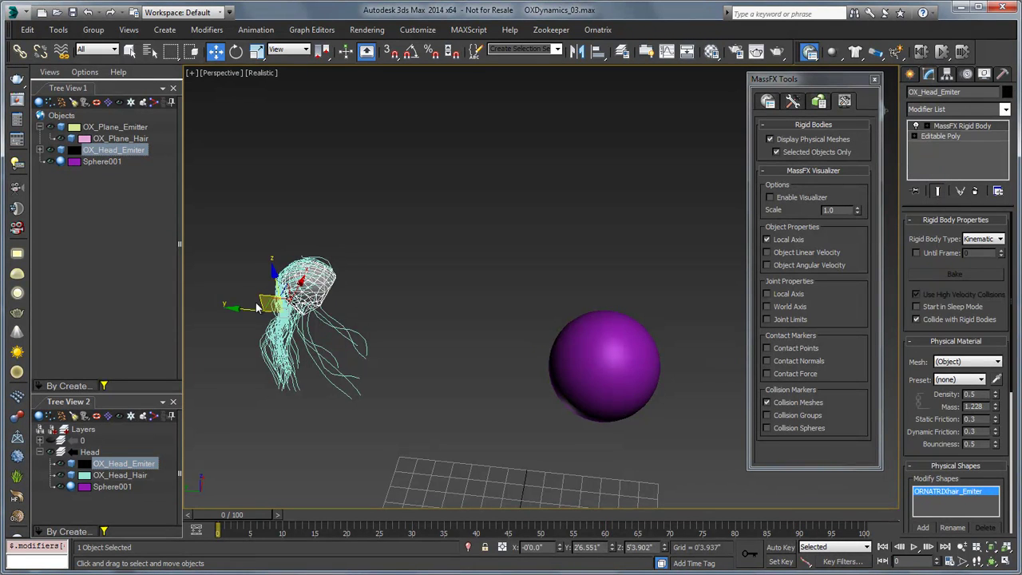
pyautogui.moveTo(266, 309); pyautogui.dragTo(404, 318)
pyautogui.moveTo(255, 519); pyautogui.dragTo(491, 519)
# Step: Select Sphere001, scrub its animation past the head, delete its keyframe at frame 90, and return to frame 0
pyautogui.click(340, 335)
pyautogui.moveTo(562, 533); pyautogui.dragTo(675, 535)
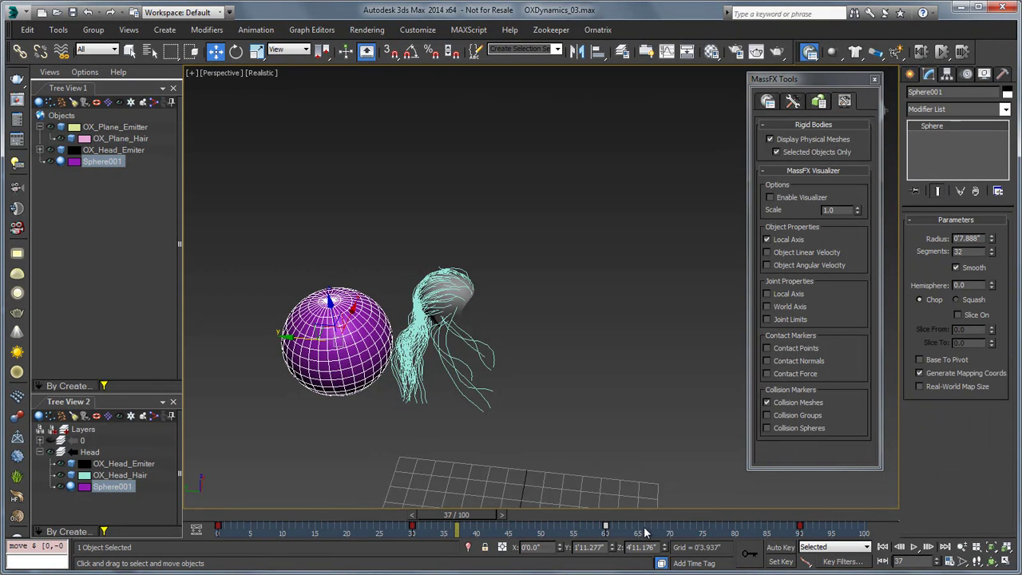
pyautogui.moveTo(449, 516); pyautogui.dragTo(612, 519)
pyautogui.moveTo(683, 527); pyautogui.dragTo(856, 530)
pyautogui.press('Delete')
pyautogui.moveTo(615, 515); pyautogui.dragTo(234, 516)
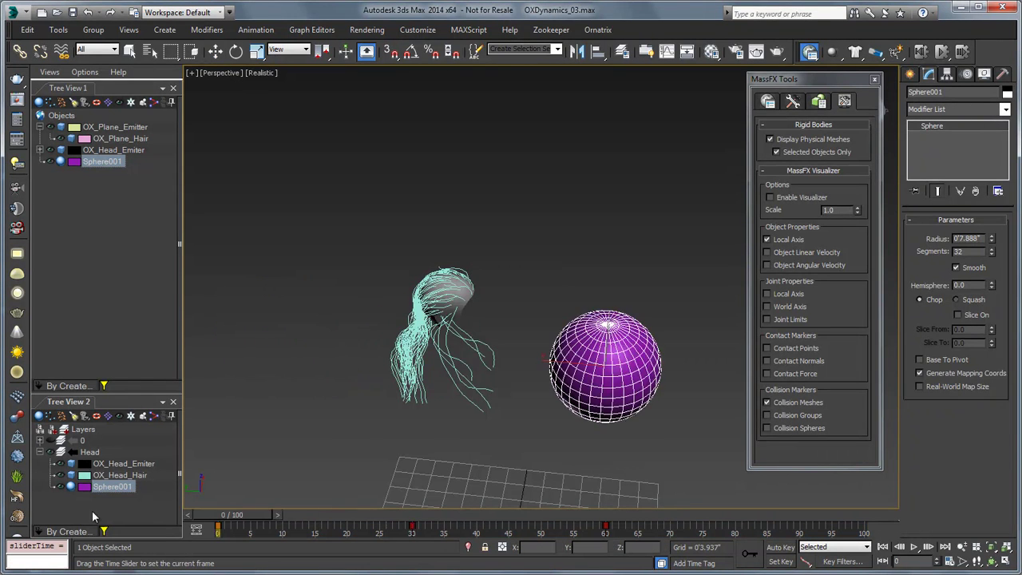
# Step: Turn Sphere001 into a Kinematic MassFX rigid body
pyautogui.click(437, 368)
pyautogui.scroll(3, 536, 326)
pyautogui.click(661, 321)
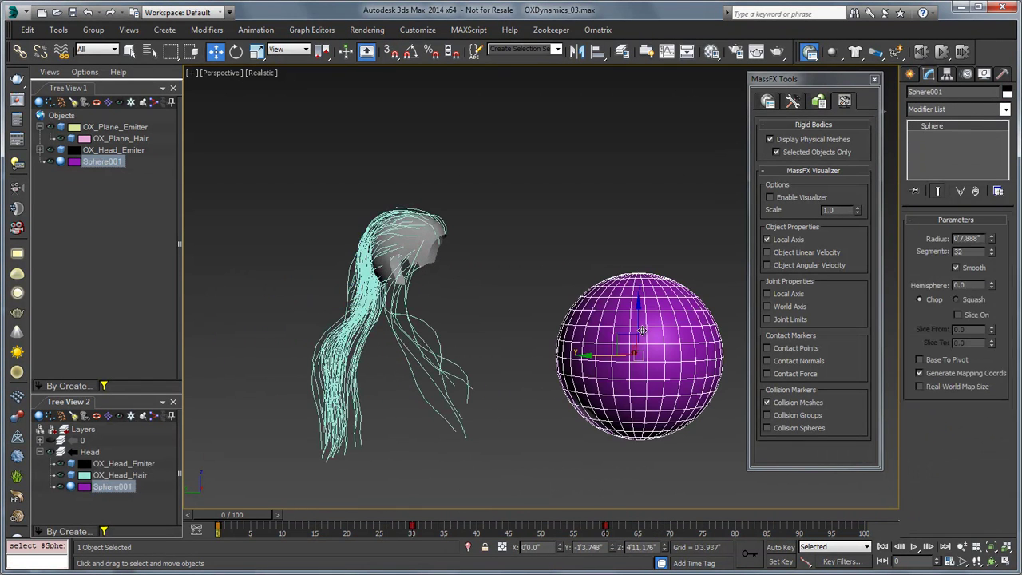
pyautogui.click(837, 51)
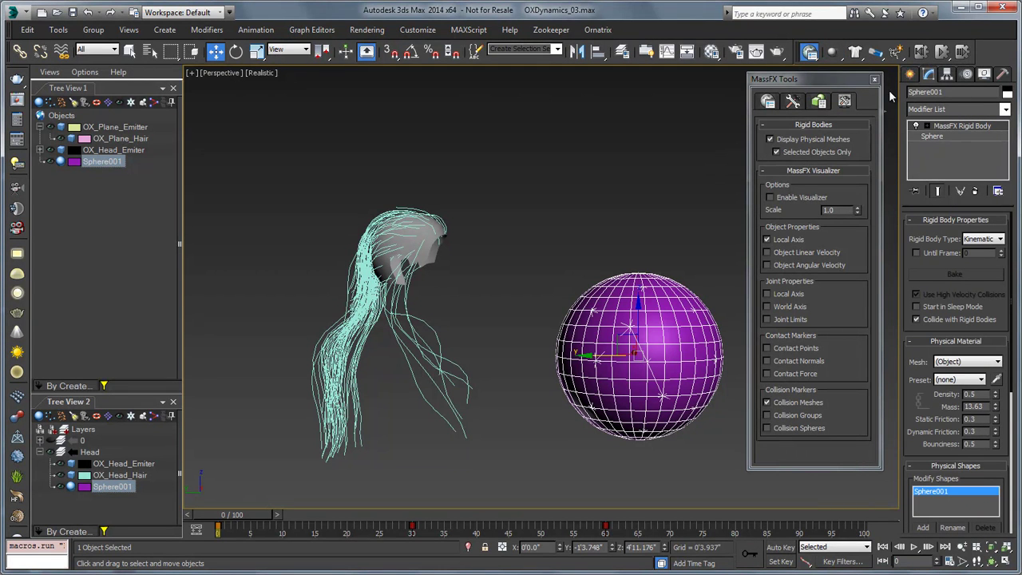
# Step: Run the MassFX simulation as the sphere passes through the head hair, pause it around frame 85, and select OX_Head_Hair
pyautogui.click(943, 52)
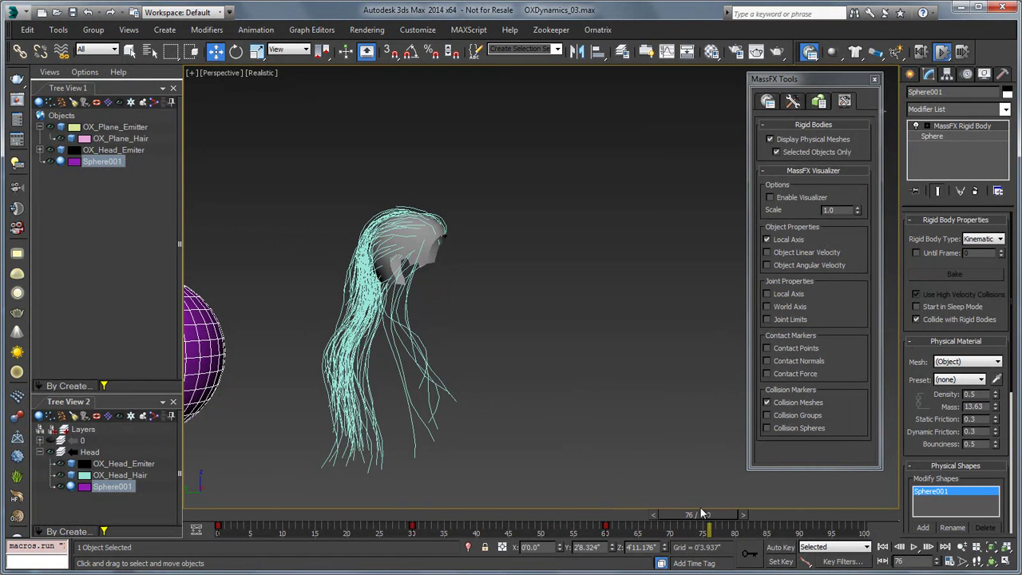
pyautogui.click(948, 54)
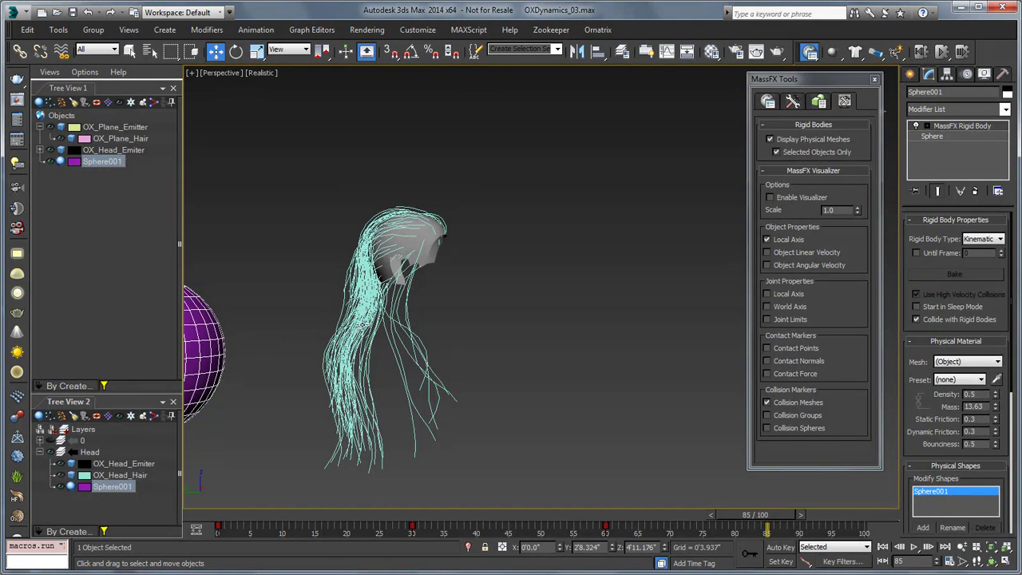
pyautogui.click(363, 317)
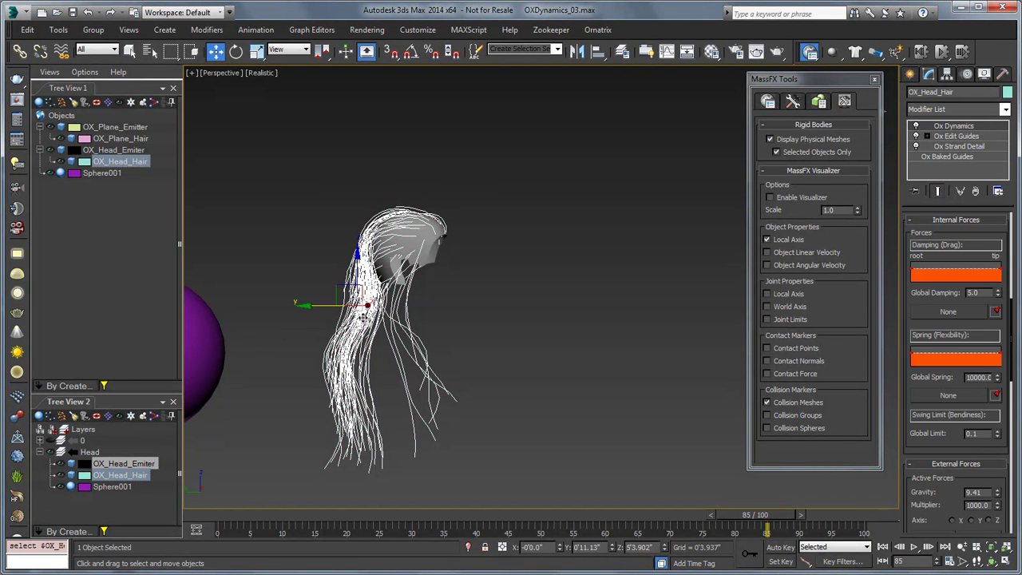